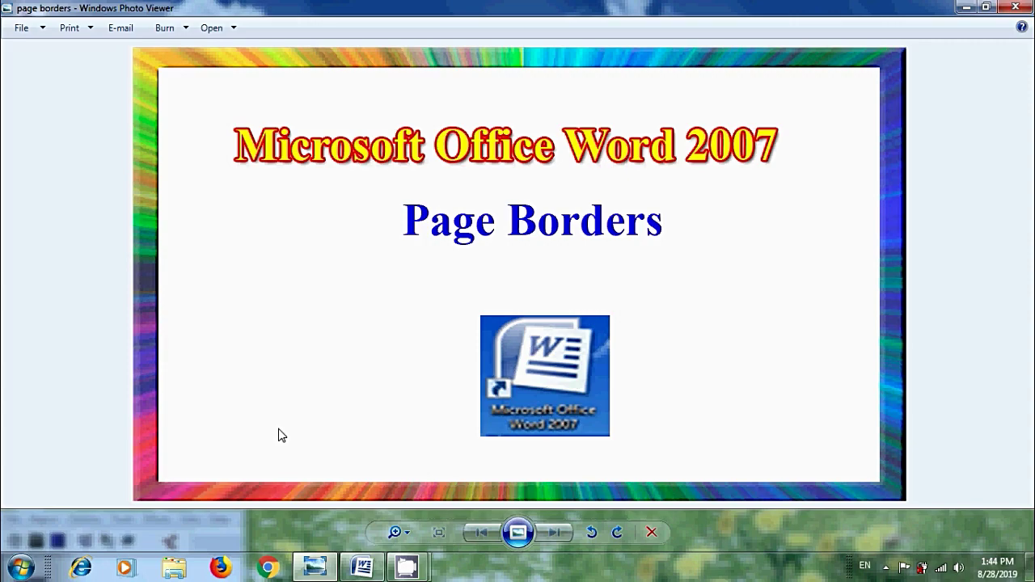
Switch from Windows Photo Viewer to the itbird1431 Word document via the taskbar.
click(361, 567)
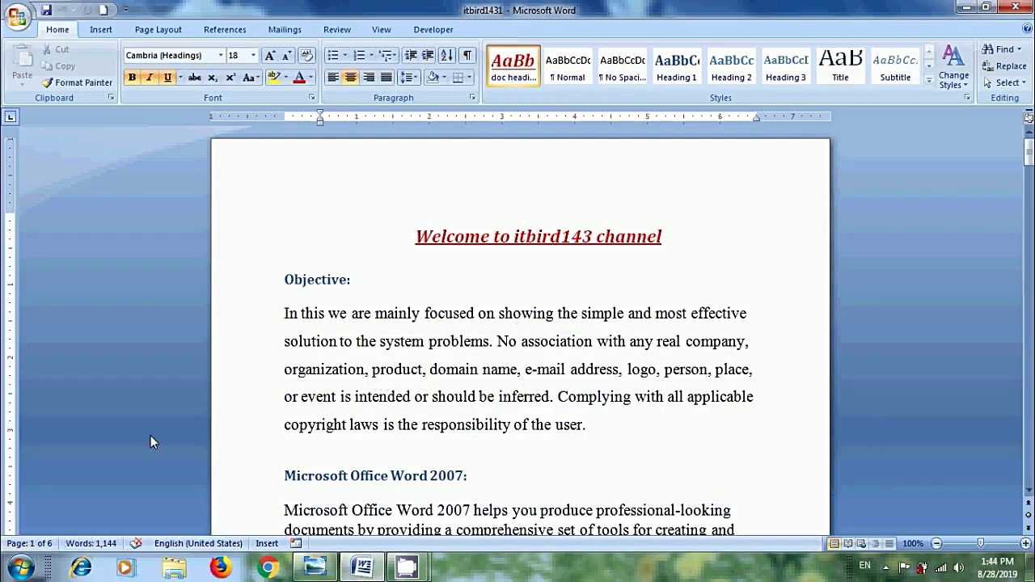
Open Page Borders, try the Shadow, 3-D and Custom settings, and remove the top edge.
click(171, 26)
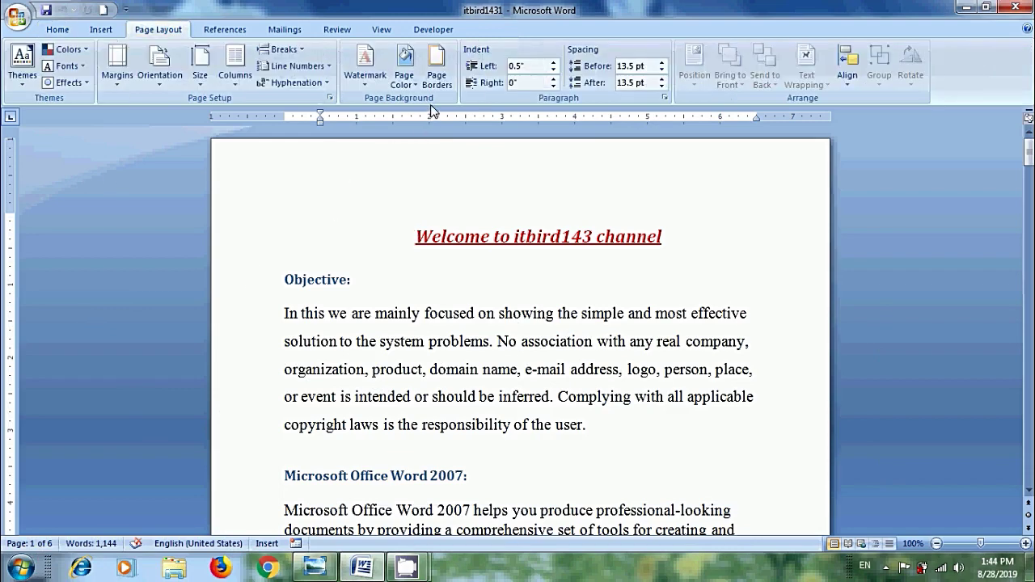
click(439, 77)
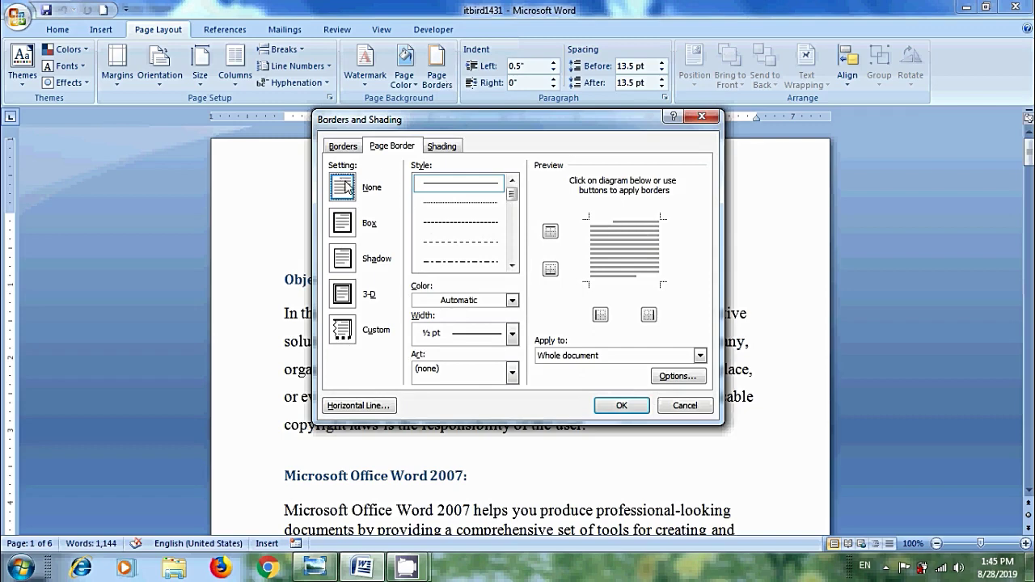
click(342, 259)
click(340, 302)
click(341, 330)
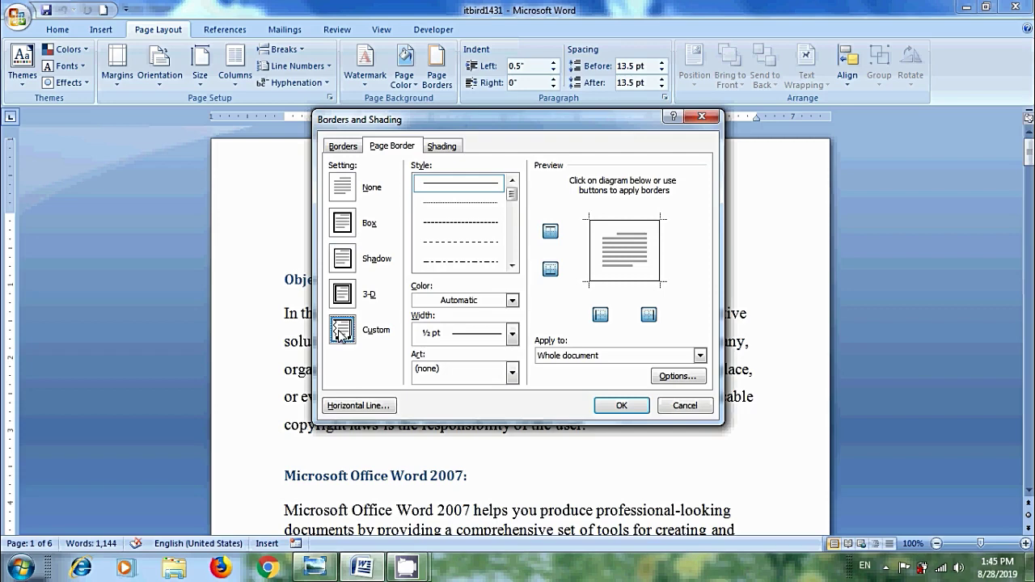
click(348, 298)
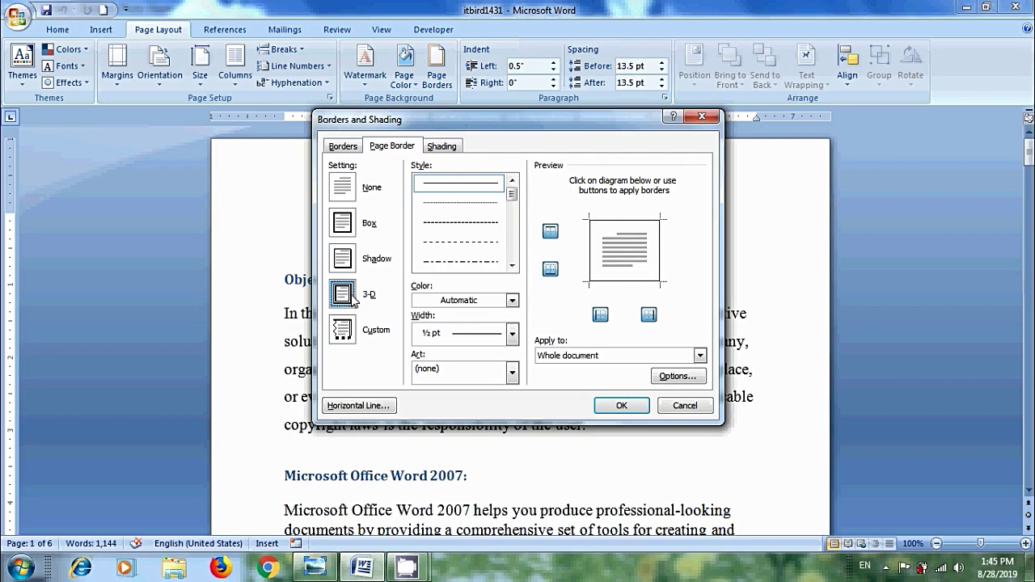
click(550, 267)
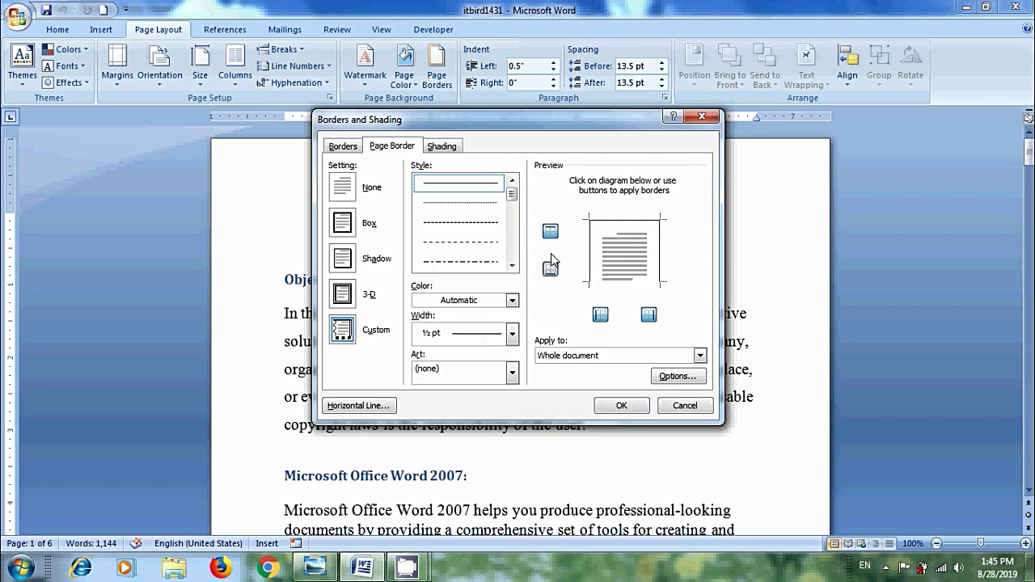
click(550, 231)
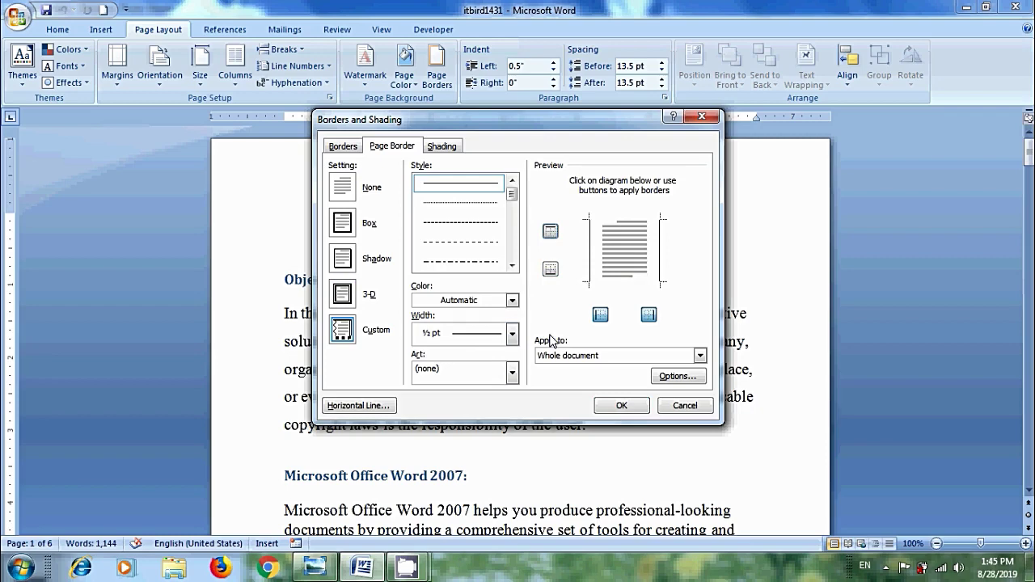
Apply a blue double-line 1 ½ pt box border to the whole document.
click(346, 226)
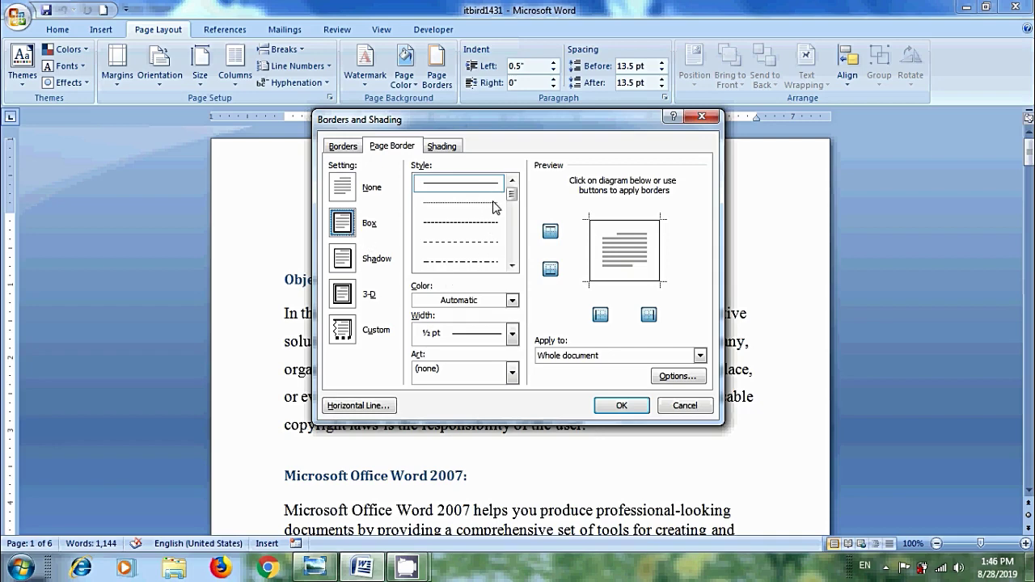
mouse_move(511, 196)
mouse_down()
mouse_move(512, 231)
mouse_move(526, 198)
mouse_move(519, 212)
mouse_up()
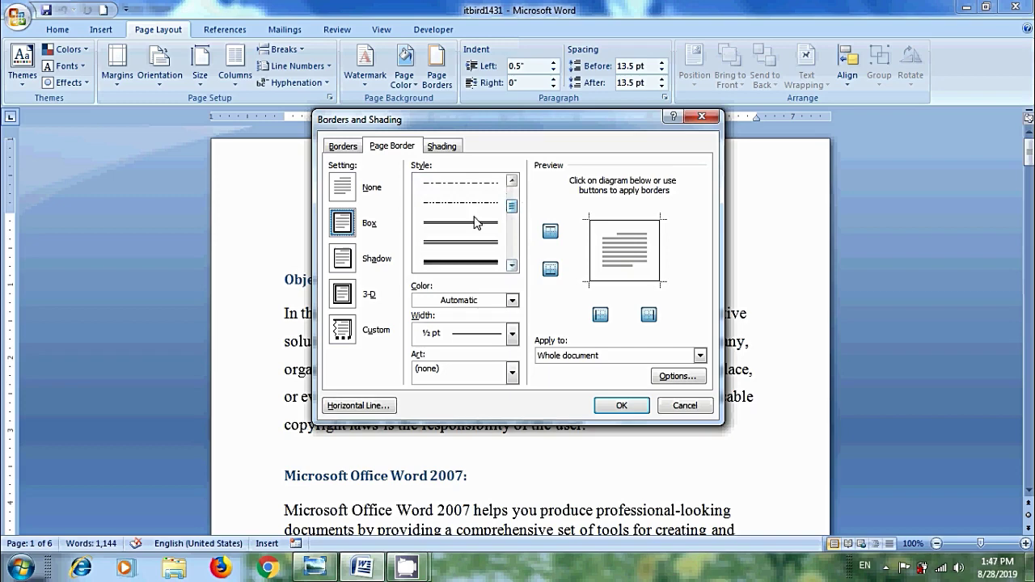
click(477, 223)
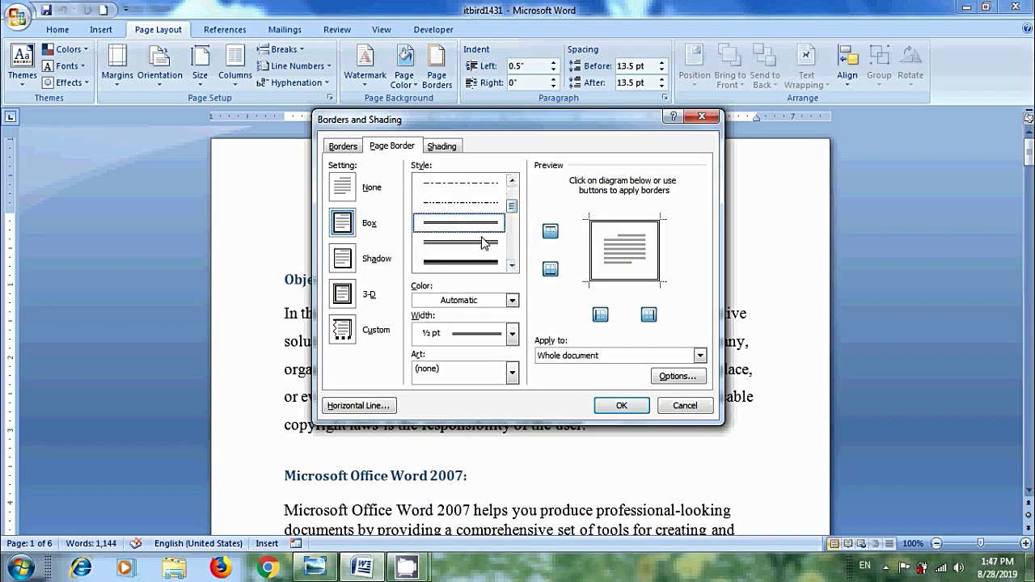
click(511, 301)
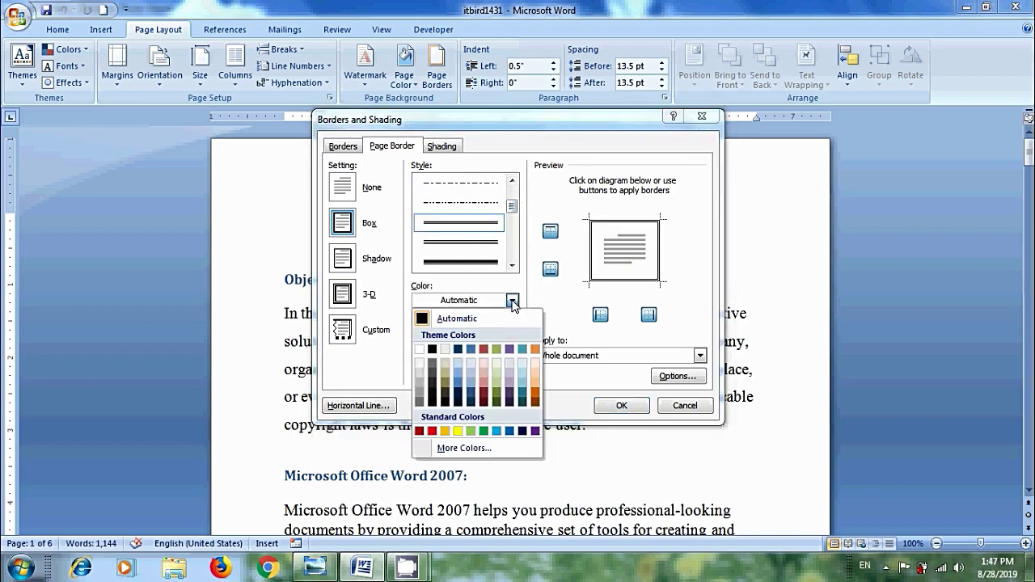
click(460, 382)
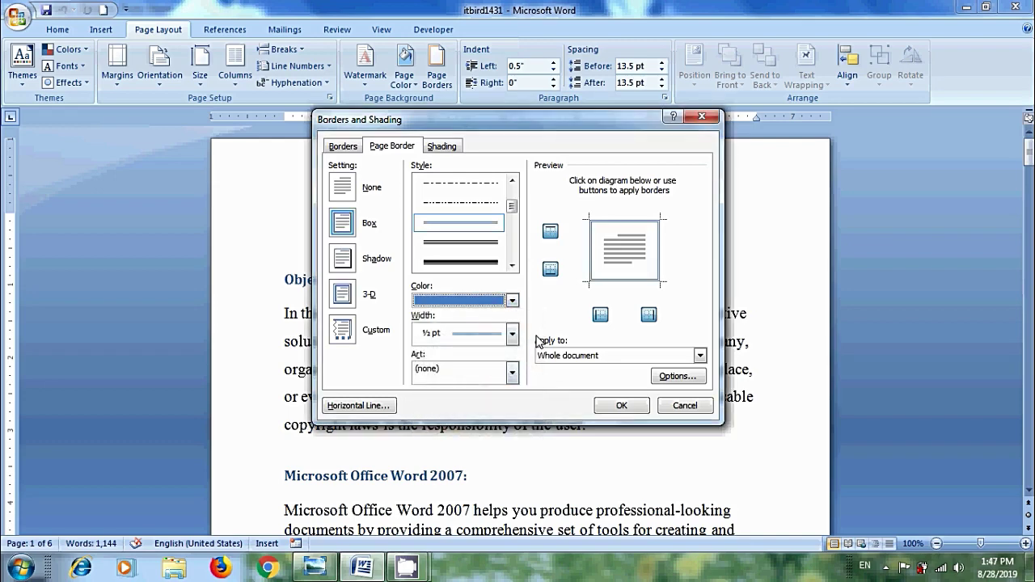
click(512, 334)
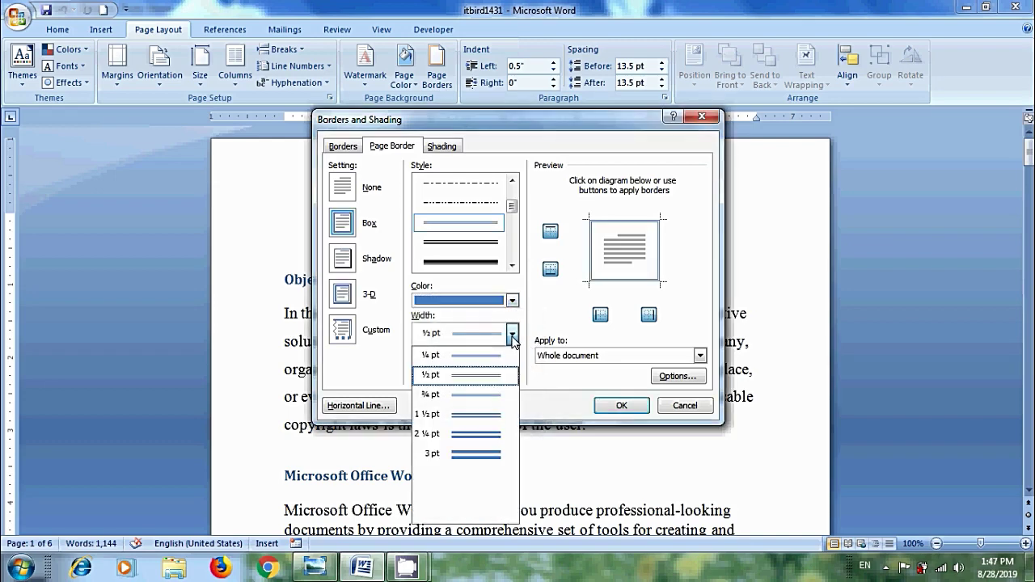
click(473, 414)
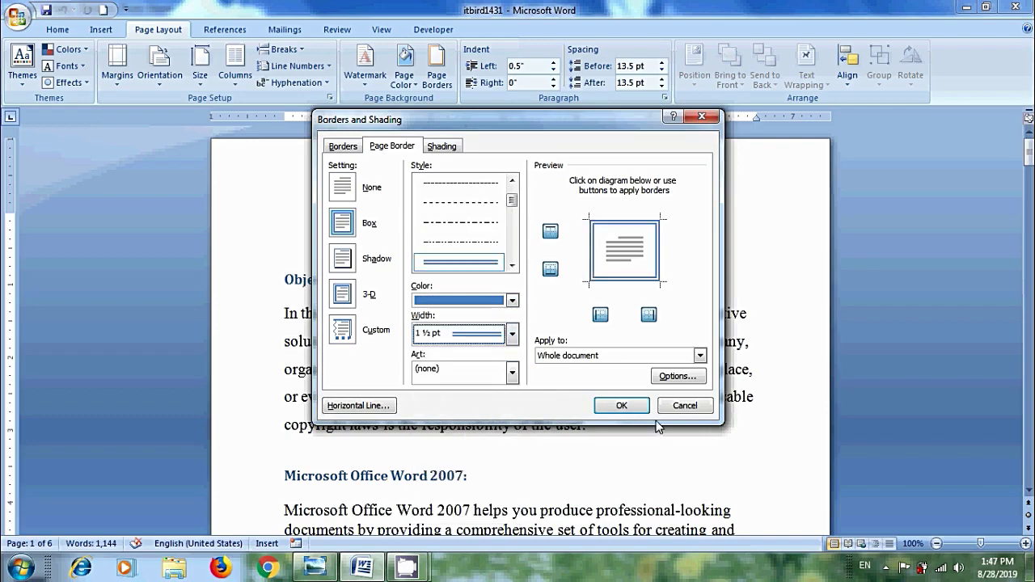
click(623, 406)
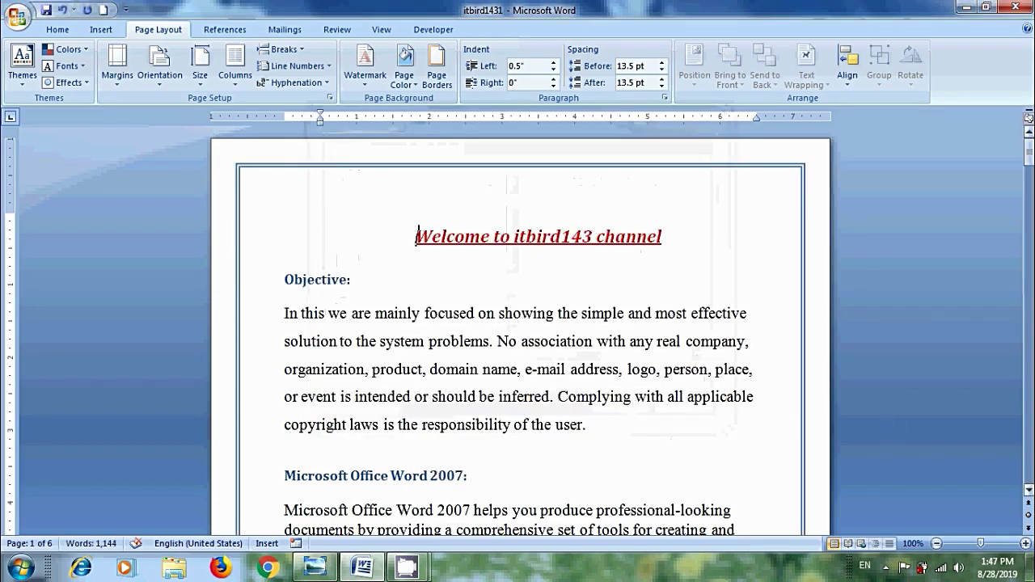
Reopen Page Borders and preview the 18 pt ice-cream cone art border.
mouse_move(1030, 157)
mouse_down()
mouse_move(1029, 468)
mouse_move(1029, 149)
mouse_up()
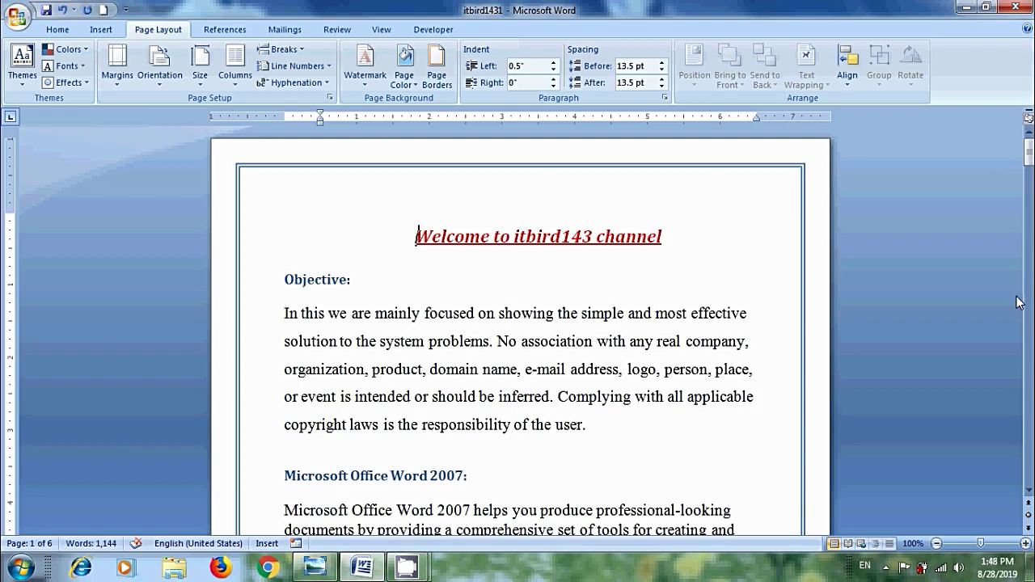
click(437, 71)
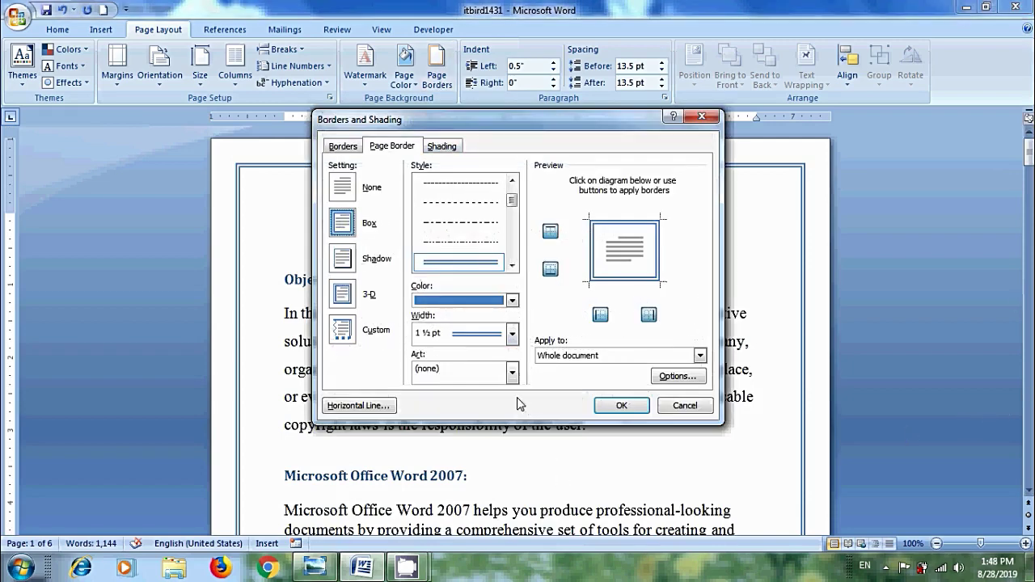
click(513, 372)
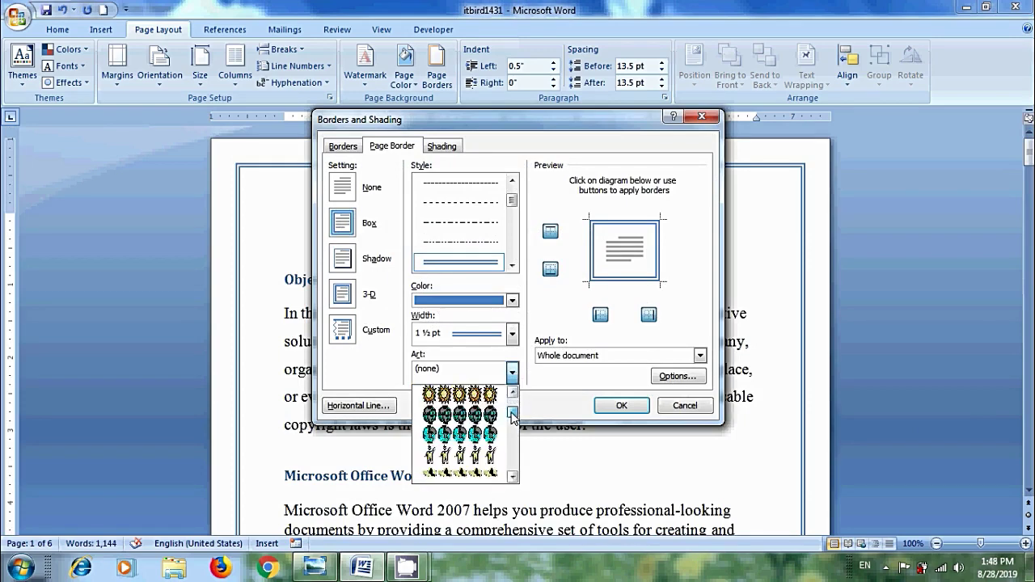
mouse_move(513, 402)
mouse_down()
mouse_move(512, 457)
mouse_move(513, 400)
mouse_up()
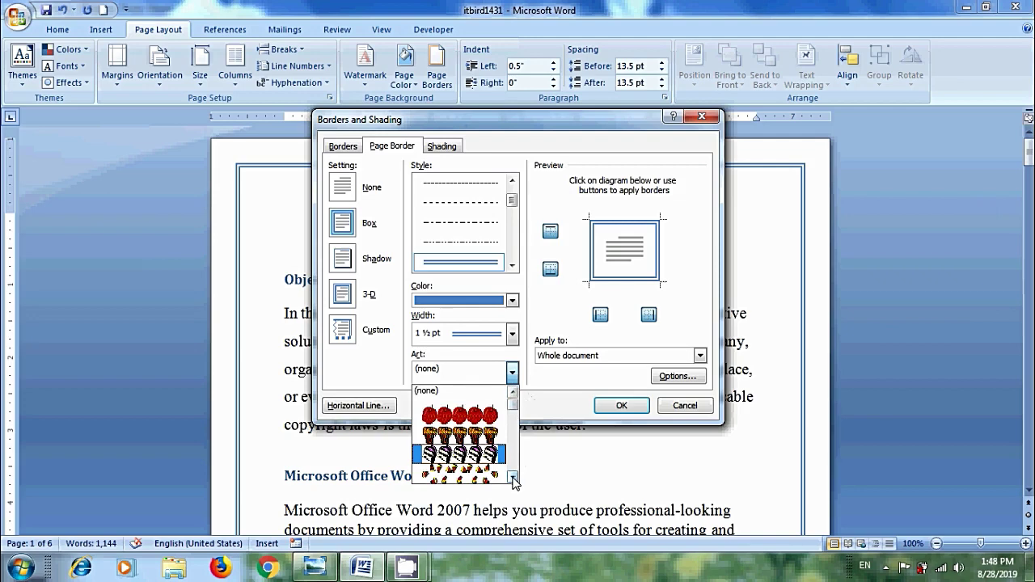
click(513, 479)
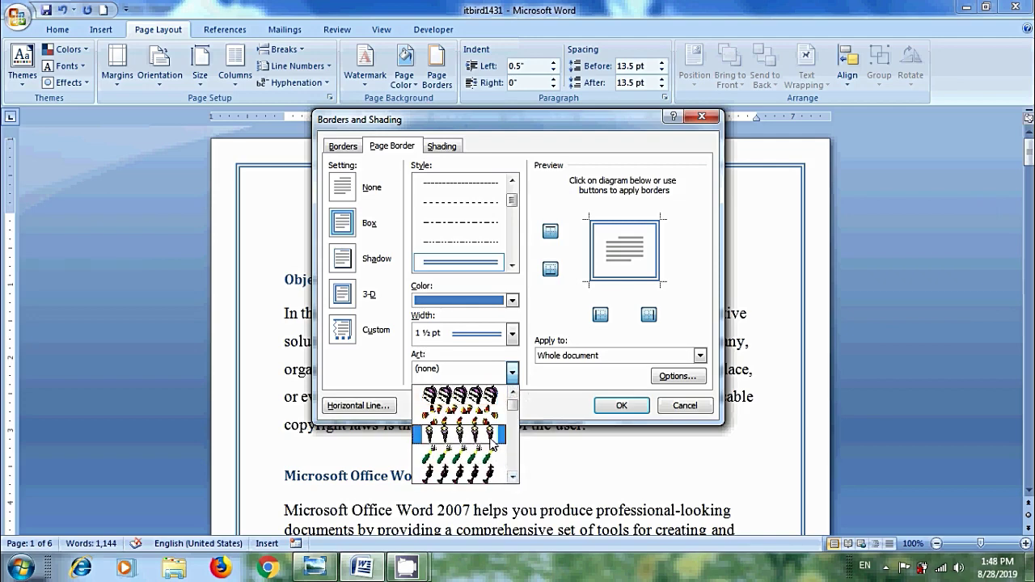
click(459, 436)
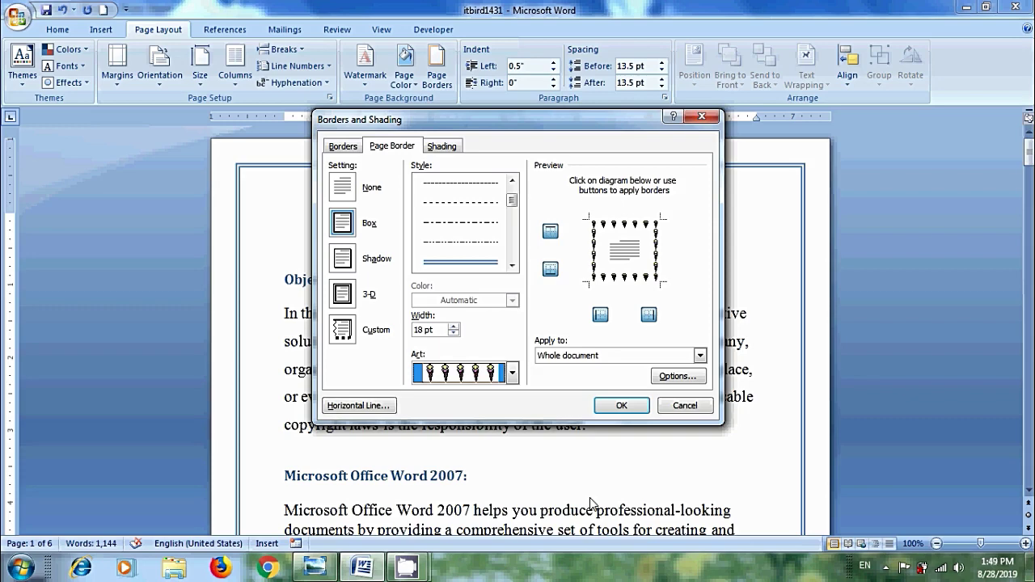
Apply the ice-cream art border to the first page only and scroll to check it.
click(700, 356)
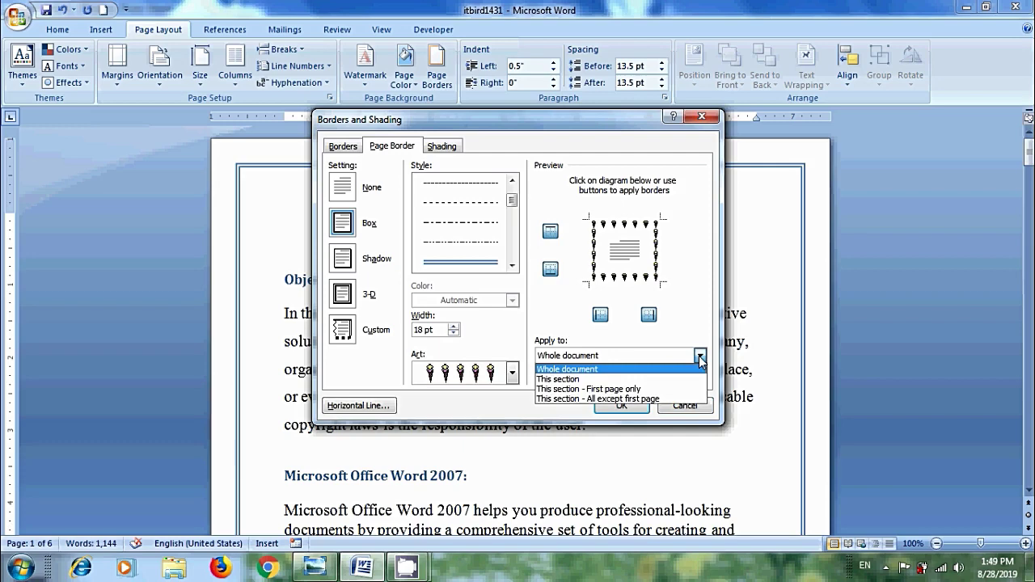
click(640, 389)
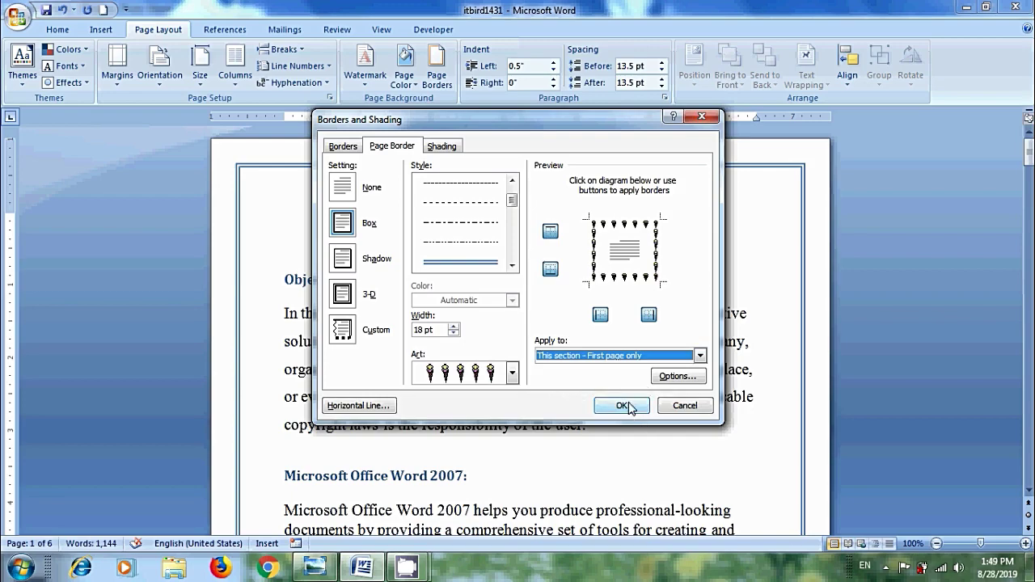
click(623, 406)
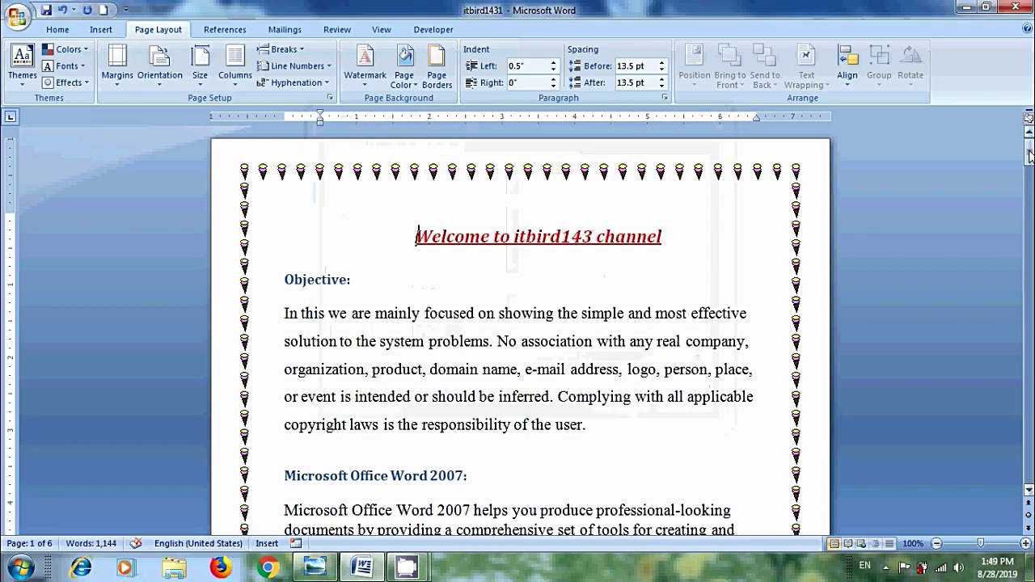
drag(1030, 156, 1030, 155)
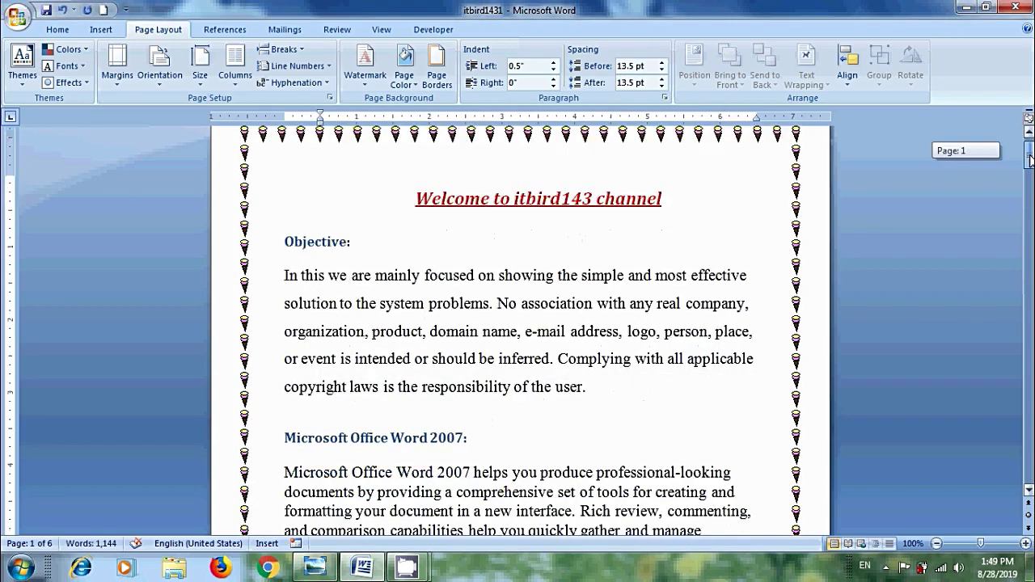
mouse_move(1030, 155)
mouse_down()
mouse_move(1030, 356)
mouse_move(1030, 150)
mouse_up()
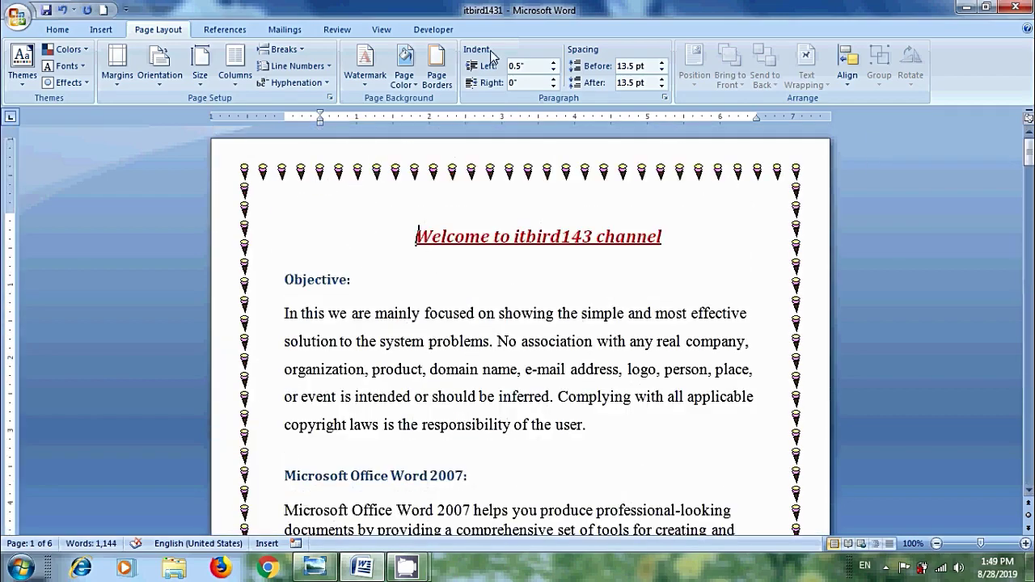
Apply the ice-cream border to all pages except the first.
click(437, 69)
click(700, 356)
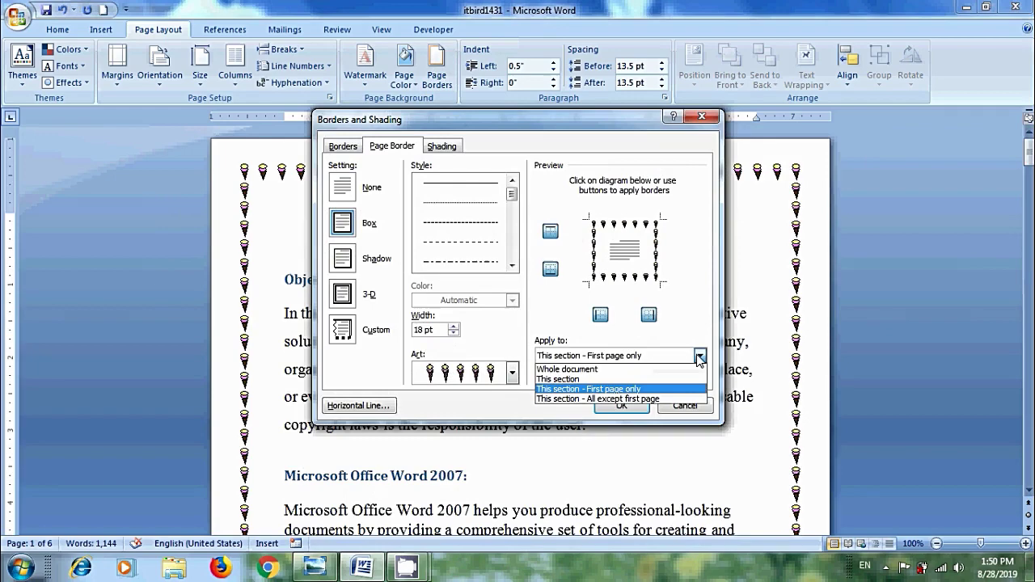
click(657, 401)
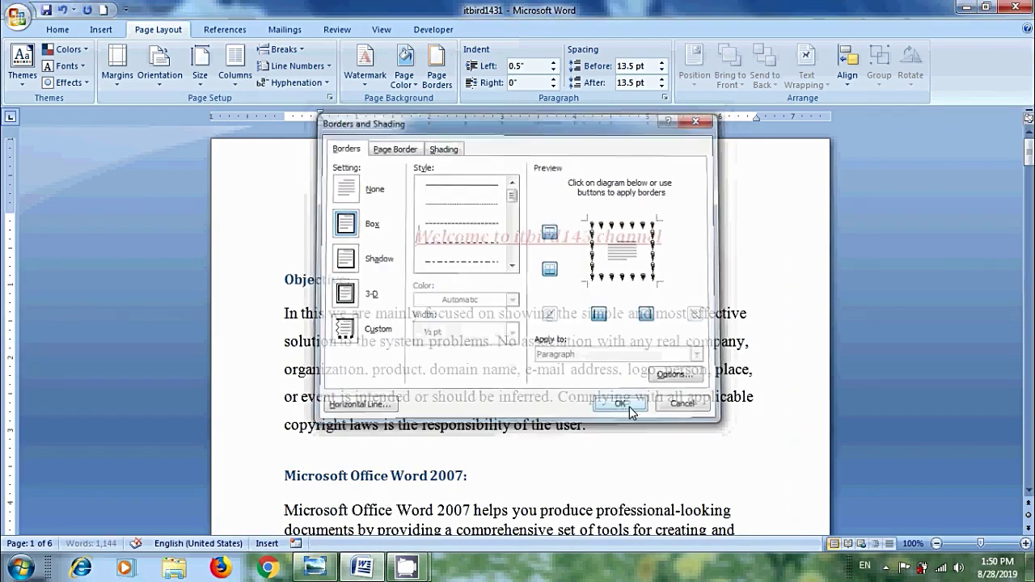
mouse_move(1029, 152)
mouse_down()
mouse_move(1029, 443)
mouse_move(1029, 152)
mouse_up()
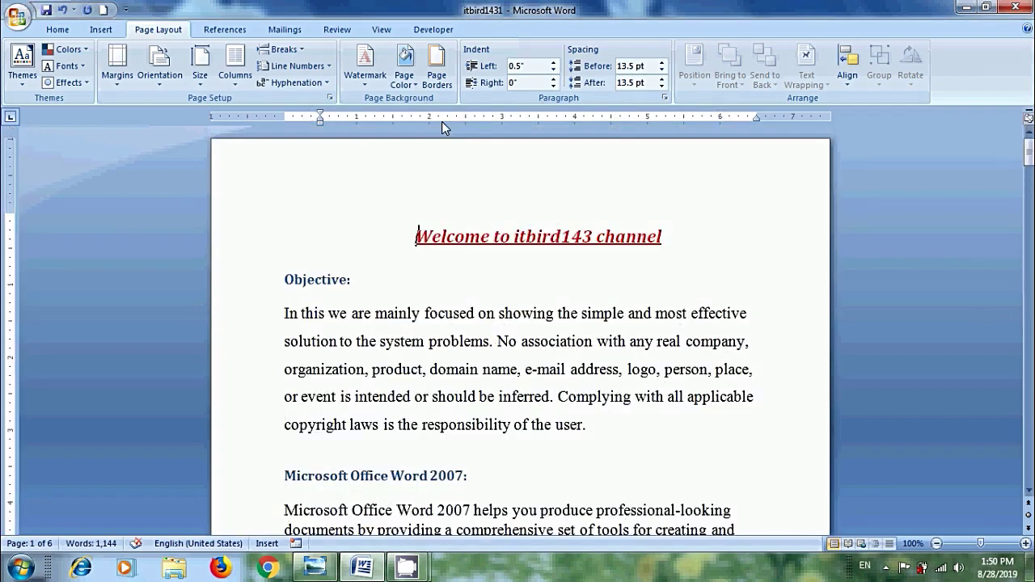
Reopen Page Borders and set Apply to 'This section - First page only'.
click(437, 65)
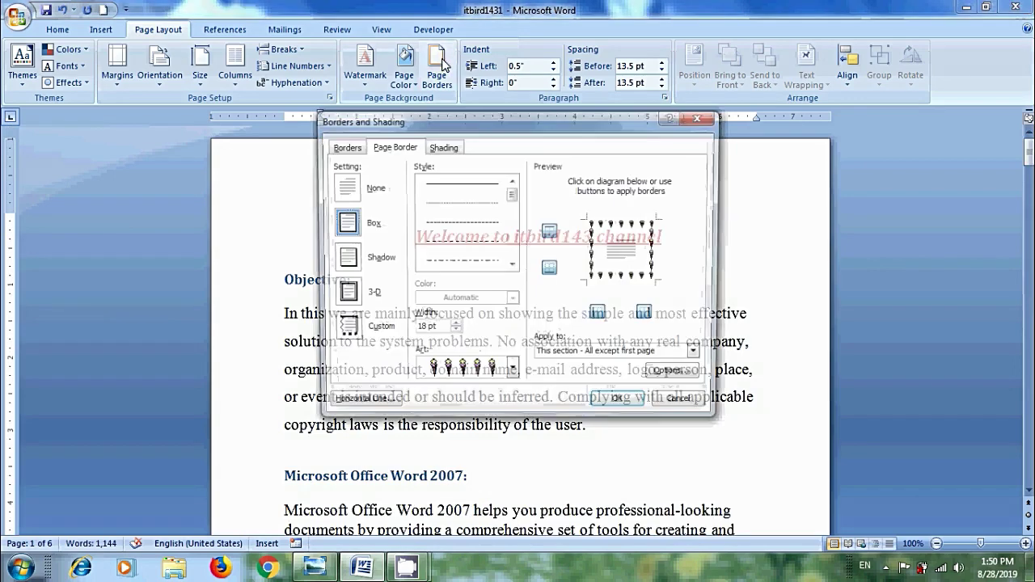
click(700, 355)
click(615, 389)
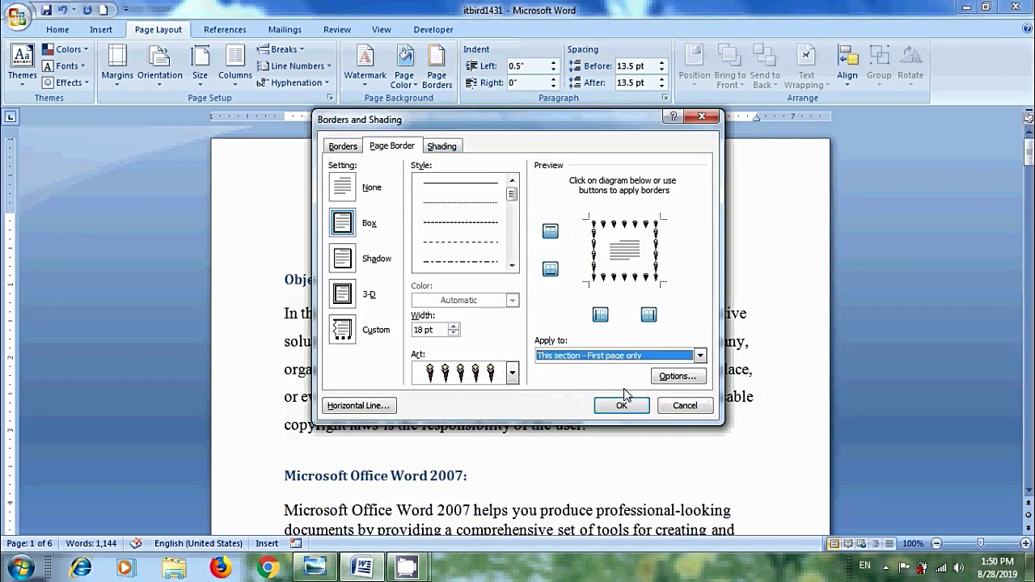
Adjust the border margin spinners, measure them from Text, and apply the ice-cream border.
click(679, 377)
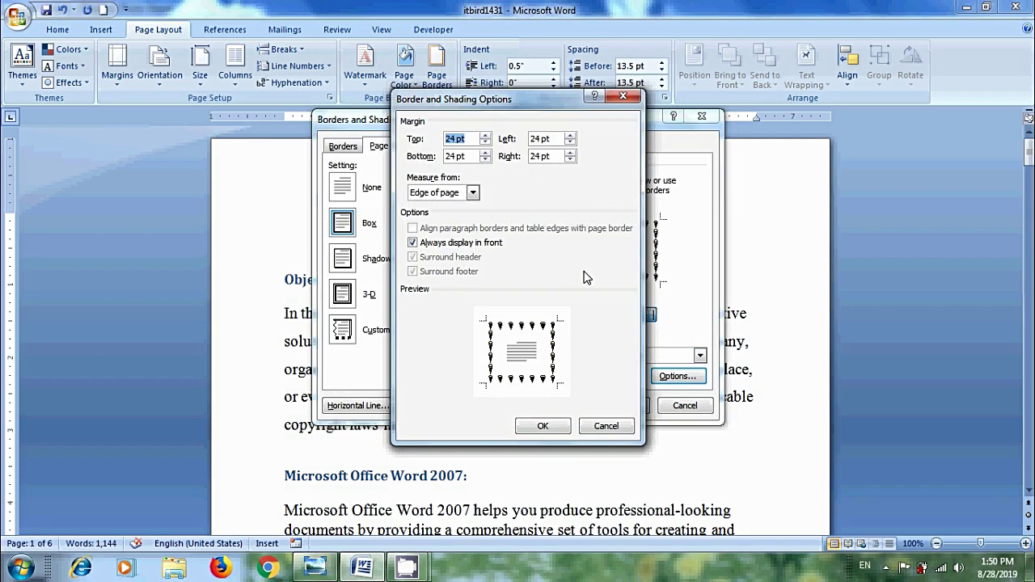
click(485, 142)
click(486, 142)
click(485, 143)
click(486, 142)
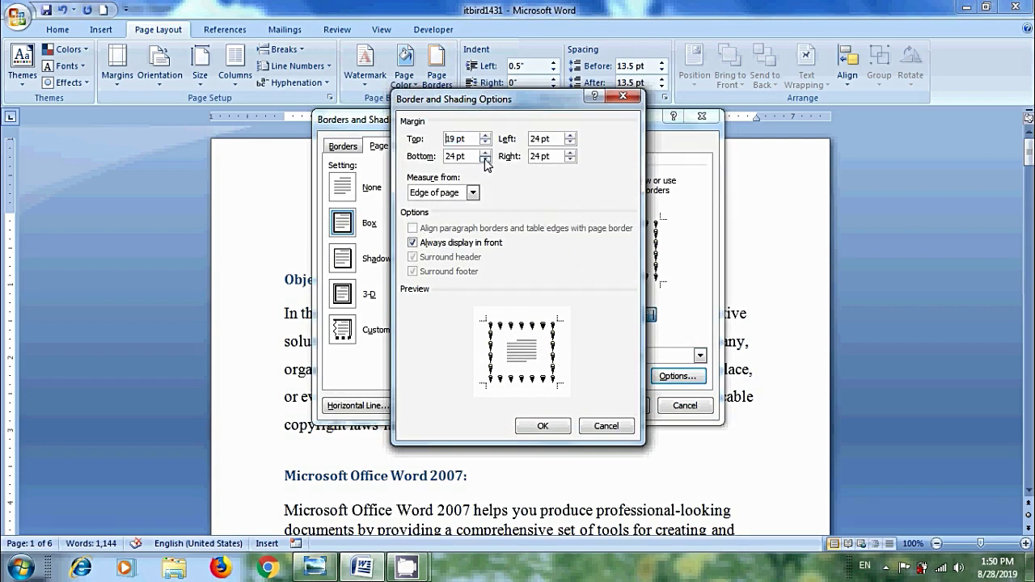
click(486, 160)
click(570, 135)
click(570, 153)
click(571, 152)
click(473, 193)
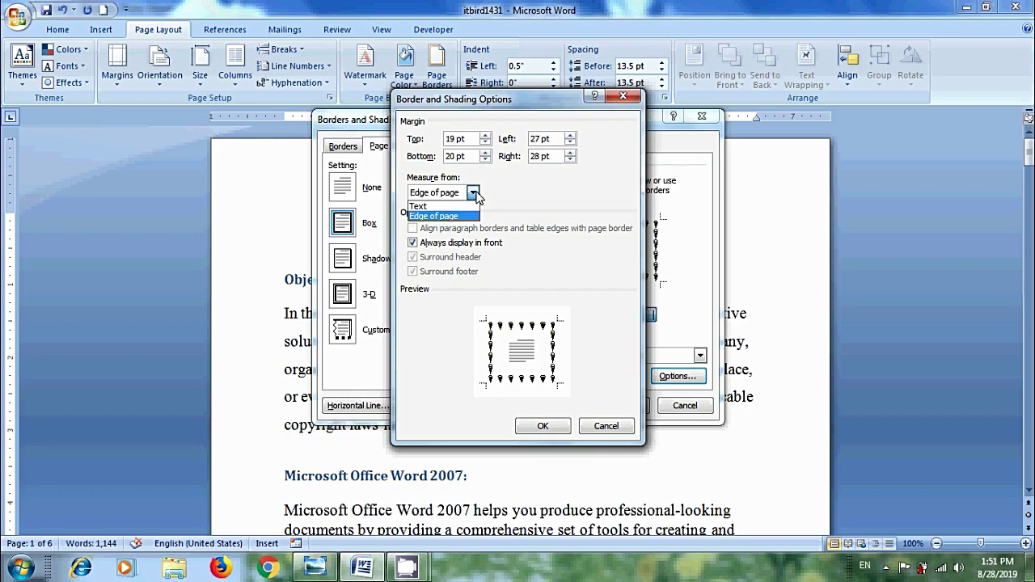
click(458, 206)
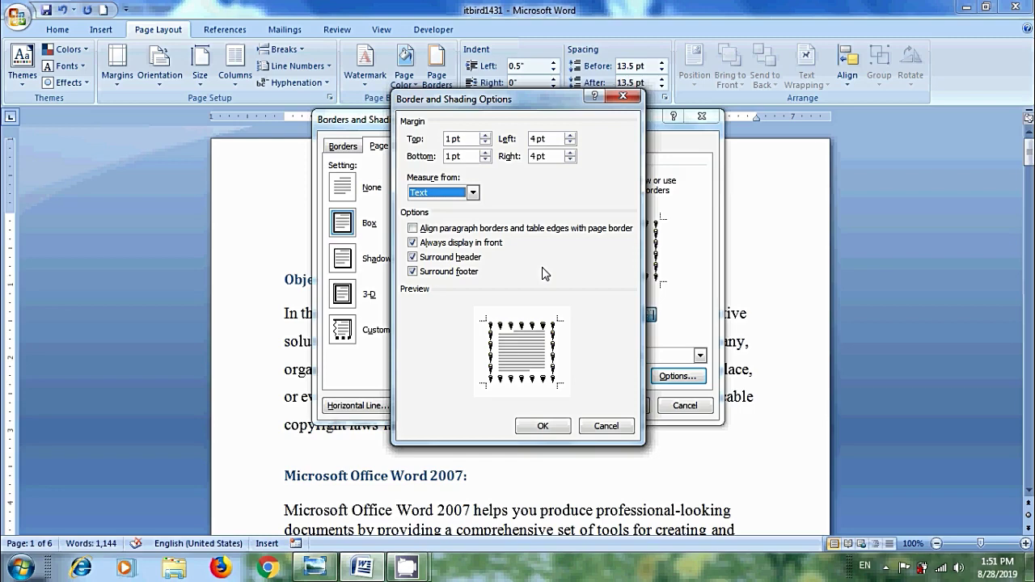
click(551, 426)
click(621, 406)
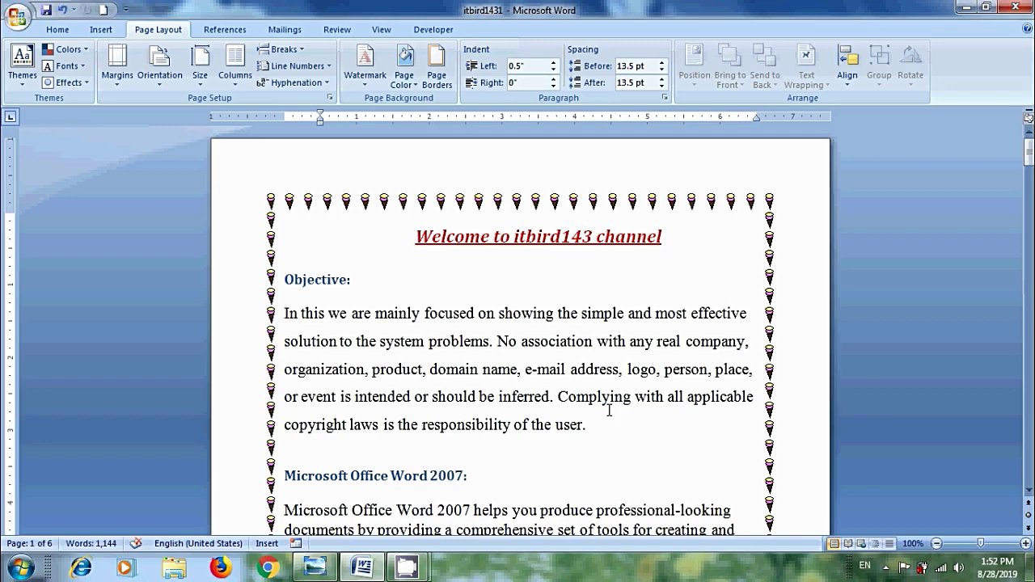
Insert the floral horizontal line after the Objective paragraph.
click(601, 432)
click(436, 64)
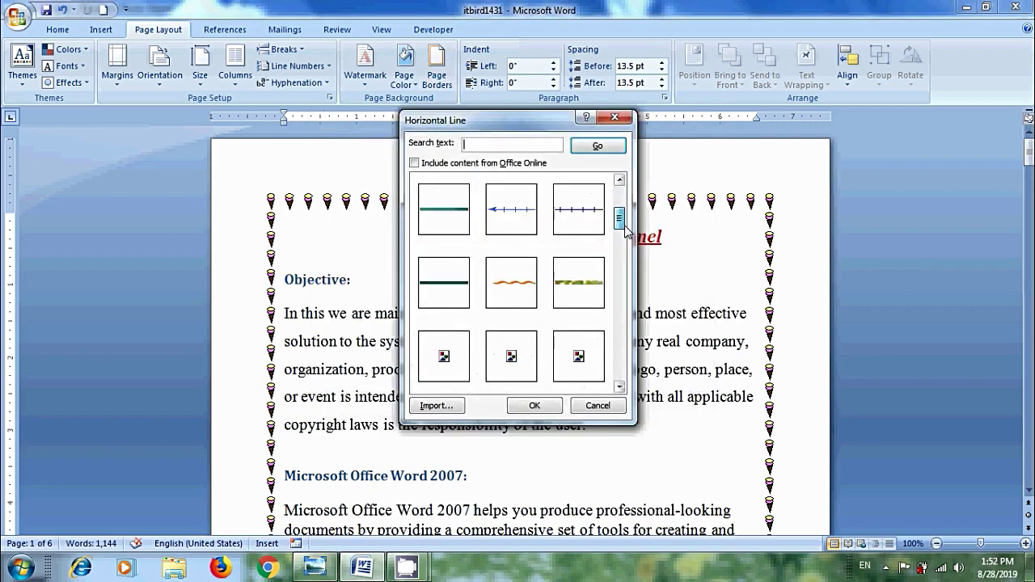
mouse_move(626, 228)
mouse_down()
mouse_move(625, 377)
mouse_move(639, 314)
mouse_up()
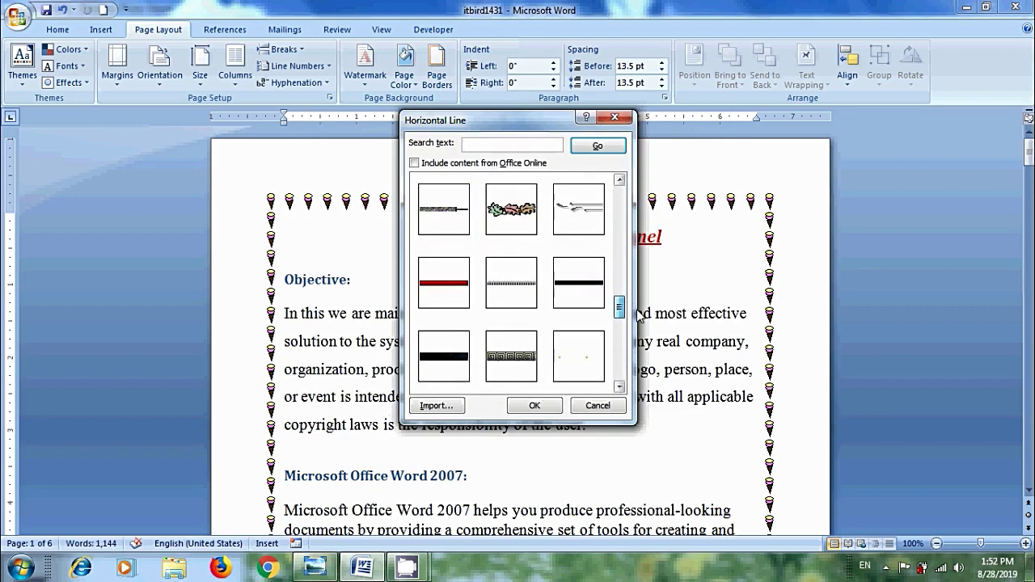
click(511, 209)
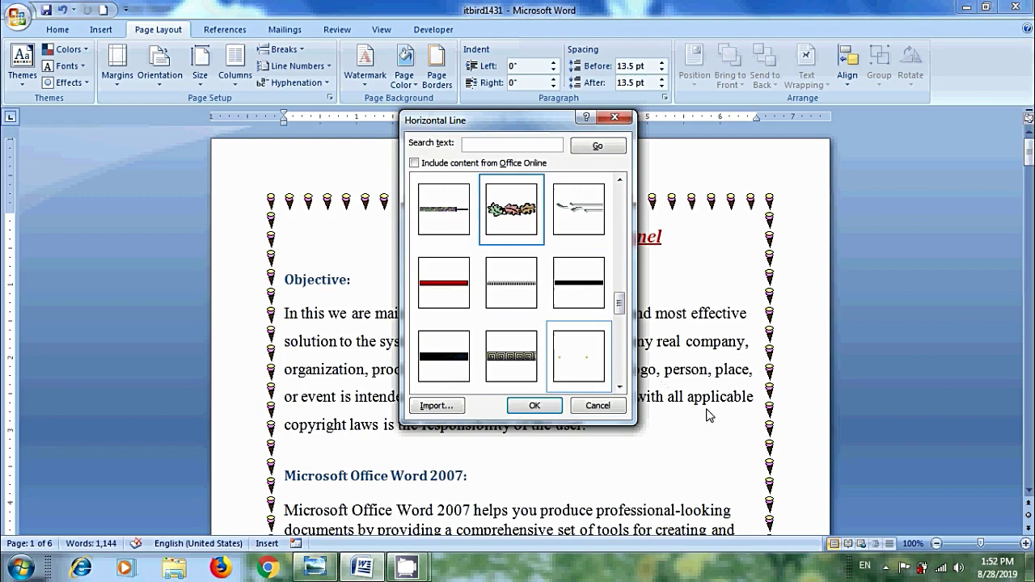
click(534, 406)
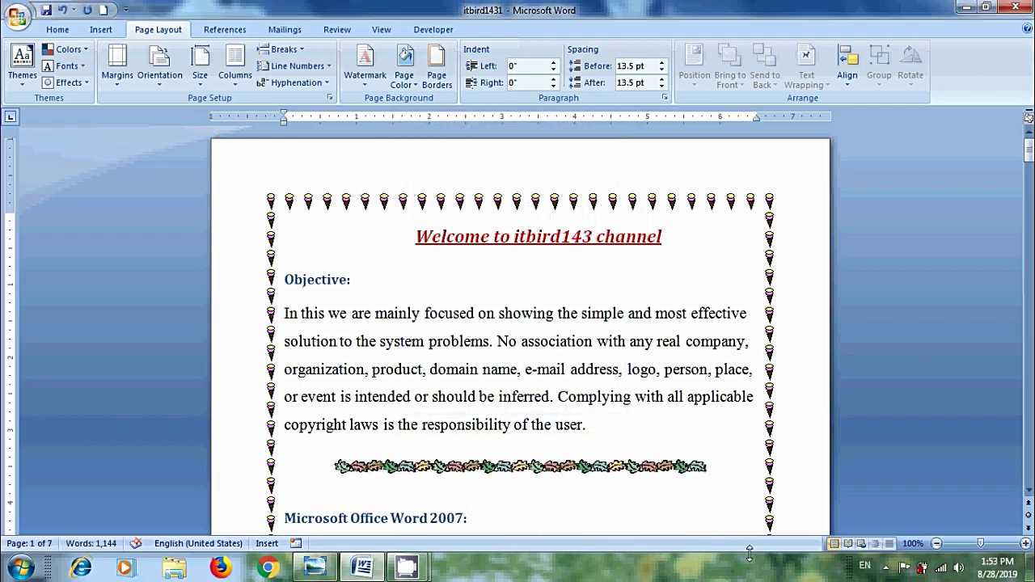
scroll(398, 340, down, 7)
scroll(399, 340, down, 3)
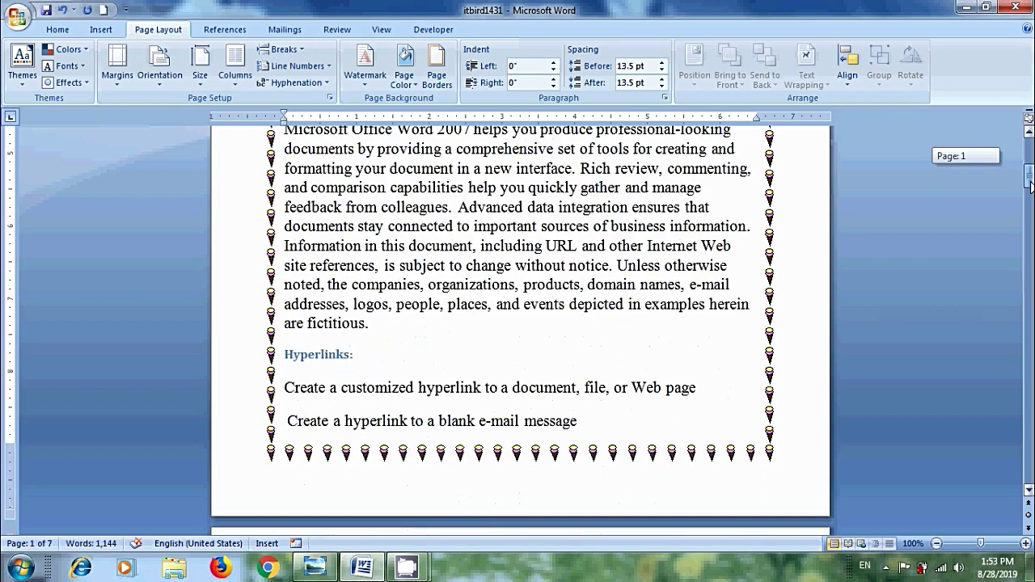
Reopen the horizontal line gallery, browse the striped design, and dismiss it without inserting.
click(436, 64)
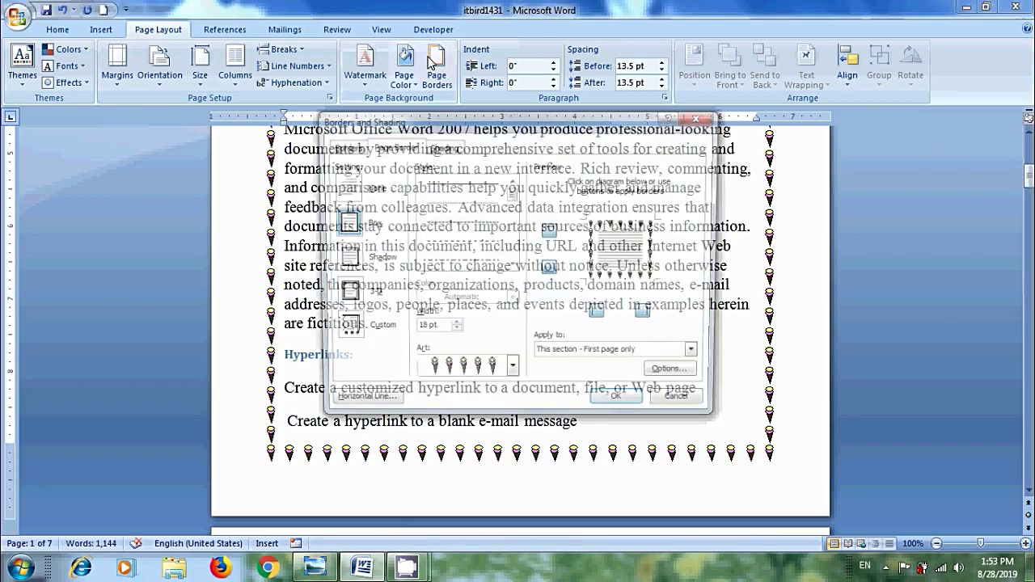
click(359, 405)
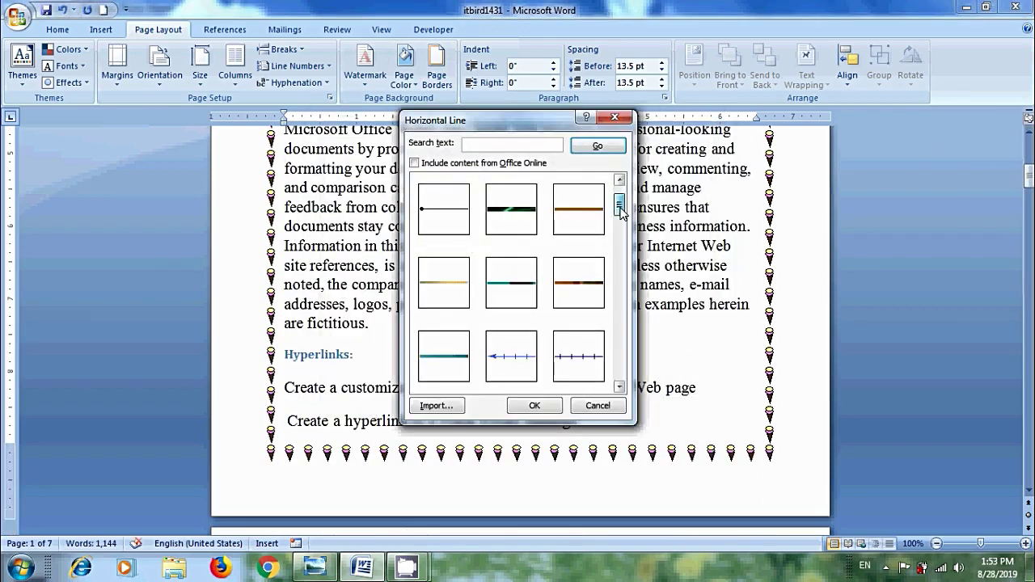
drag(619, 199, 620, 289)
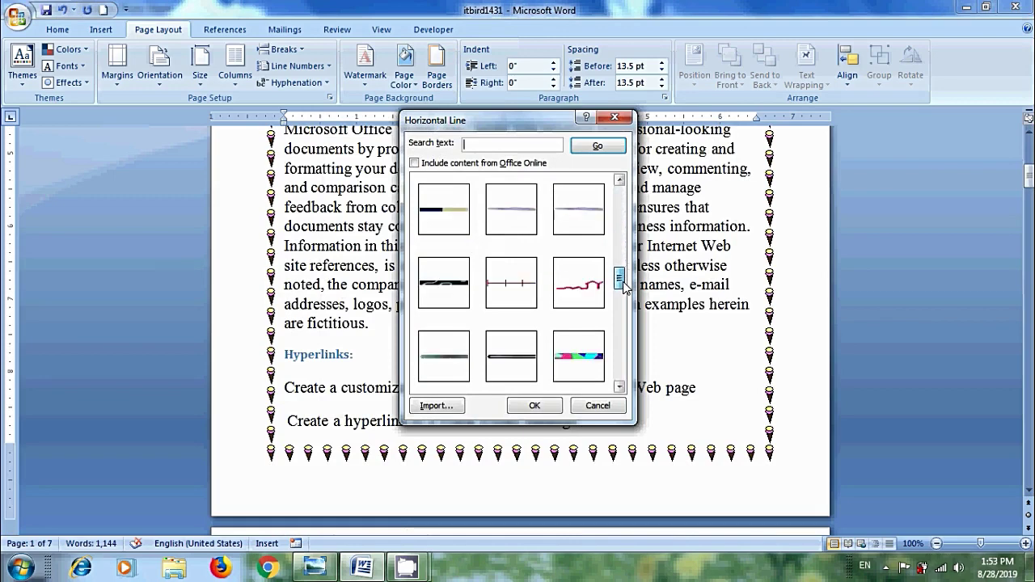
click(595, 300)
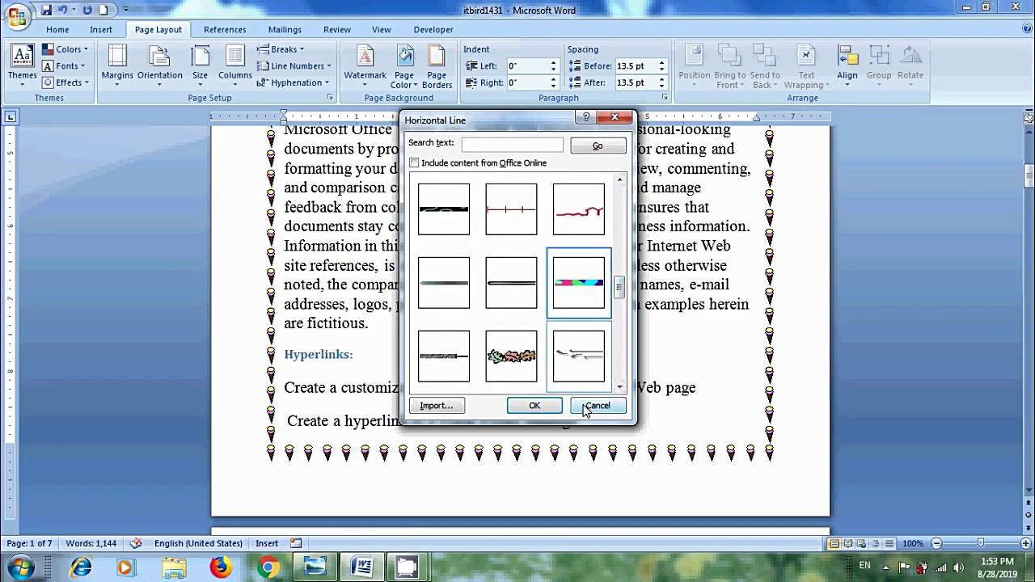
click(534, 405)
drag(1029, 175, 1029, 145)
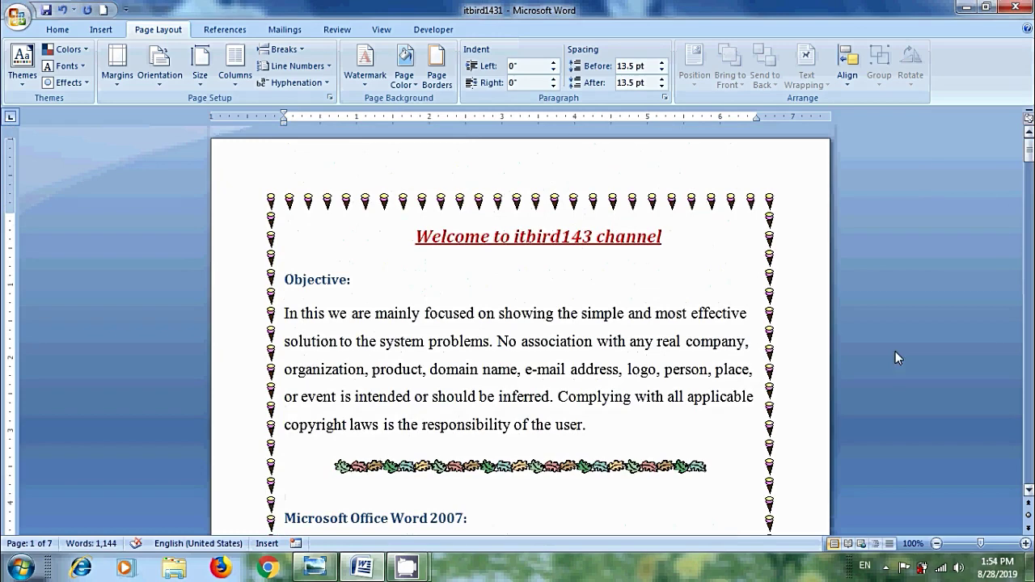
Replace the art with a 3-D orange double-line border, 3 pt wide.
click(450, 75)
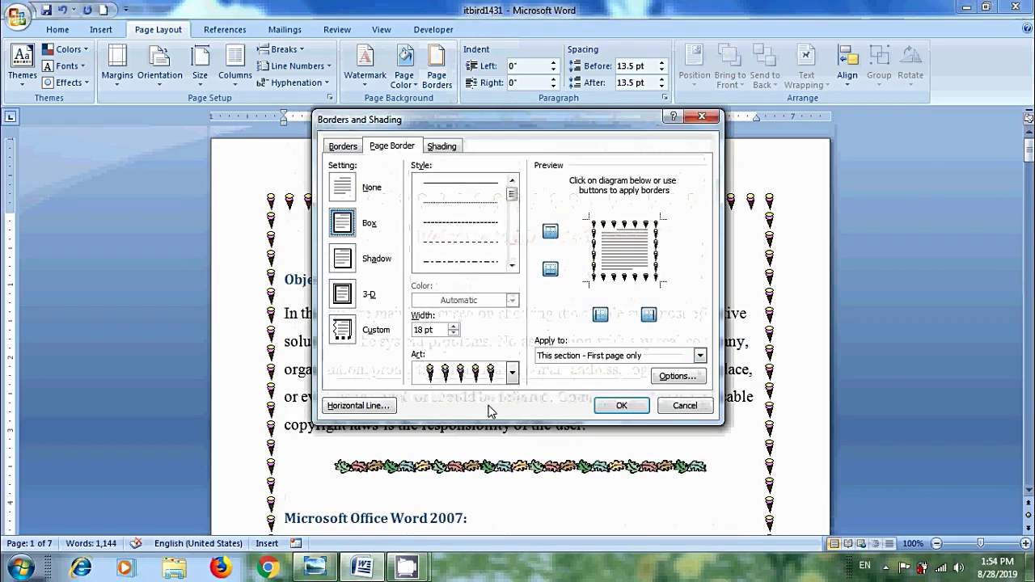
click(342, 294)
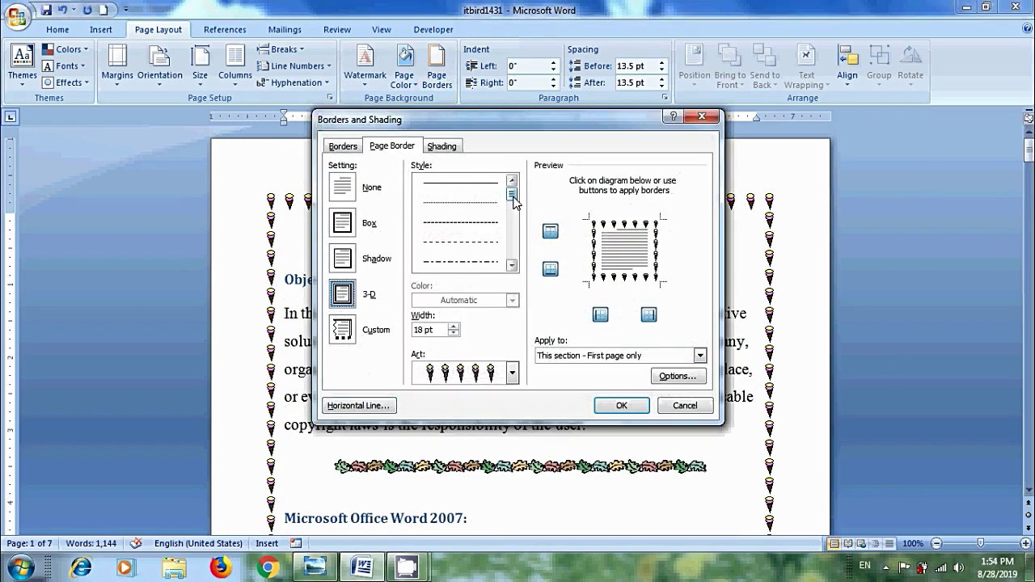
drag(512, 194, 514, 219)
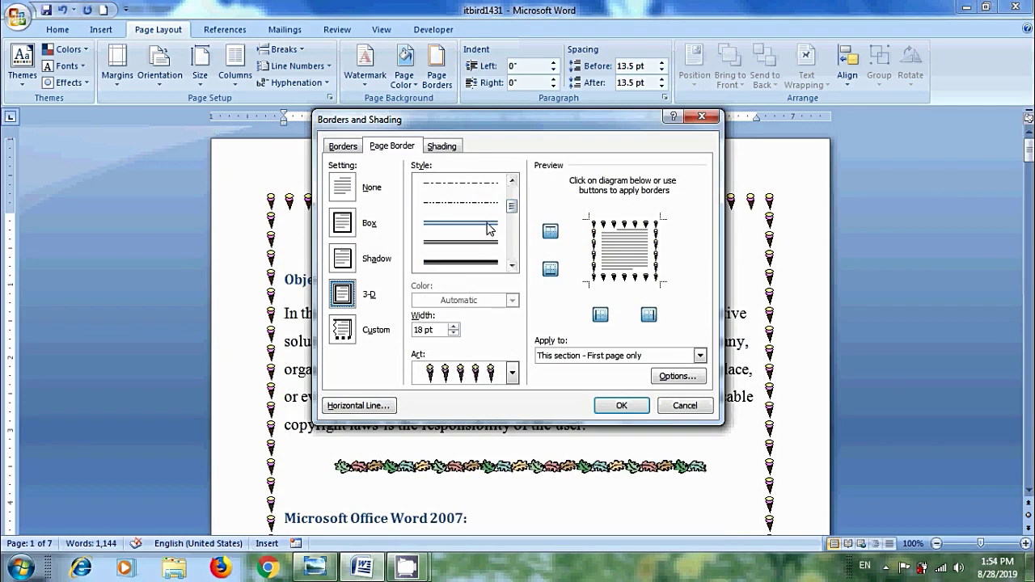
click(489, 229)
click(511, 300)
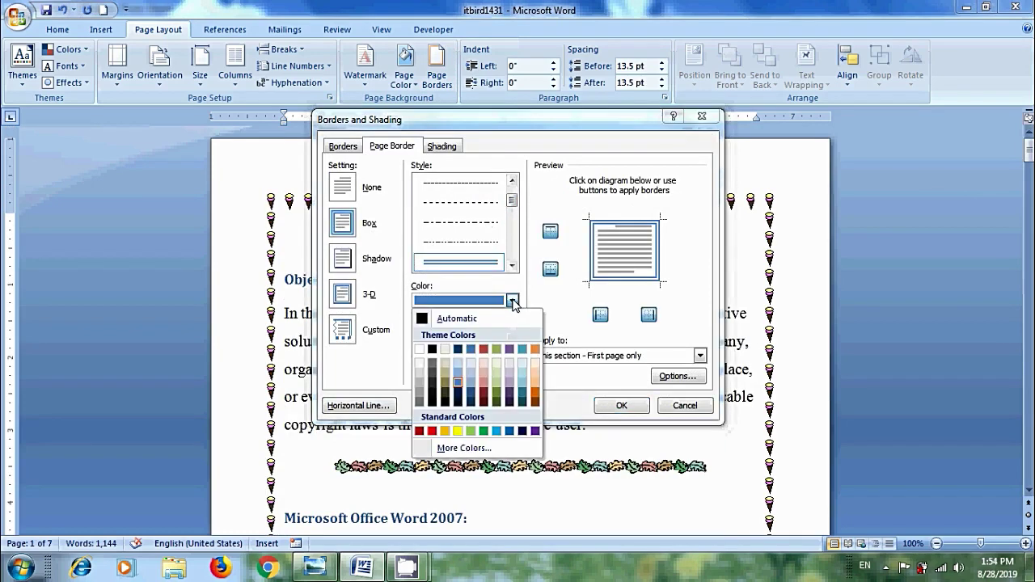
click(536, 389)
click(511, 333)
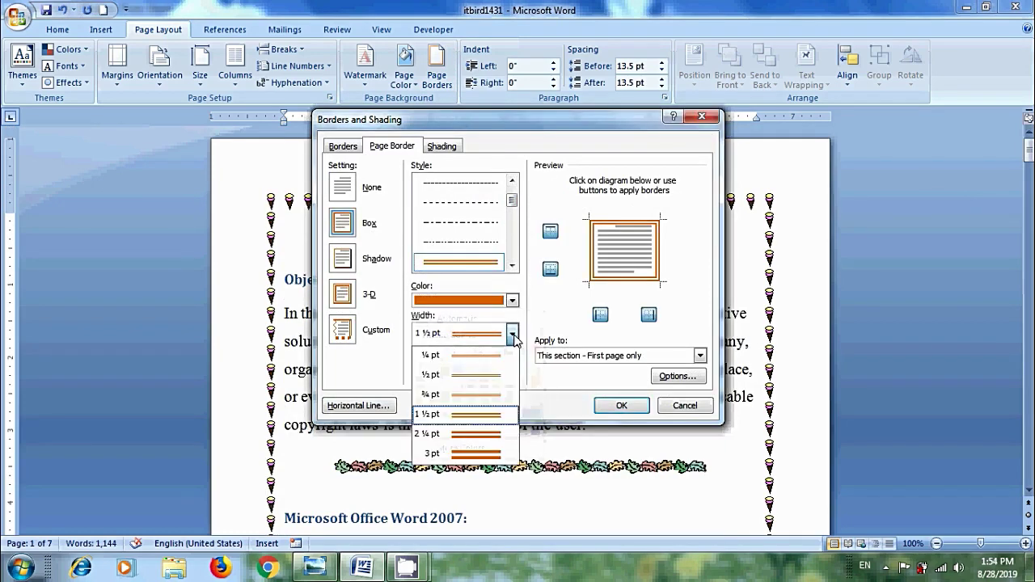
click(510, 453)
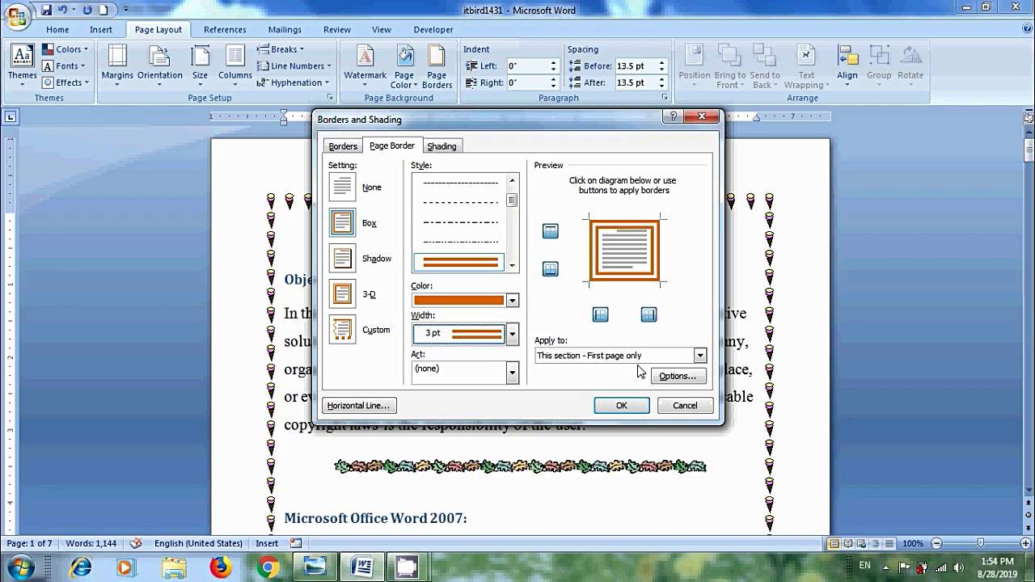
click(621, 405)
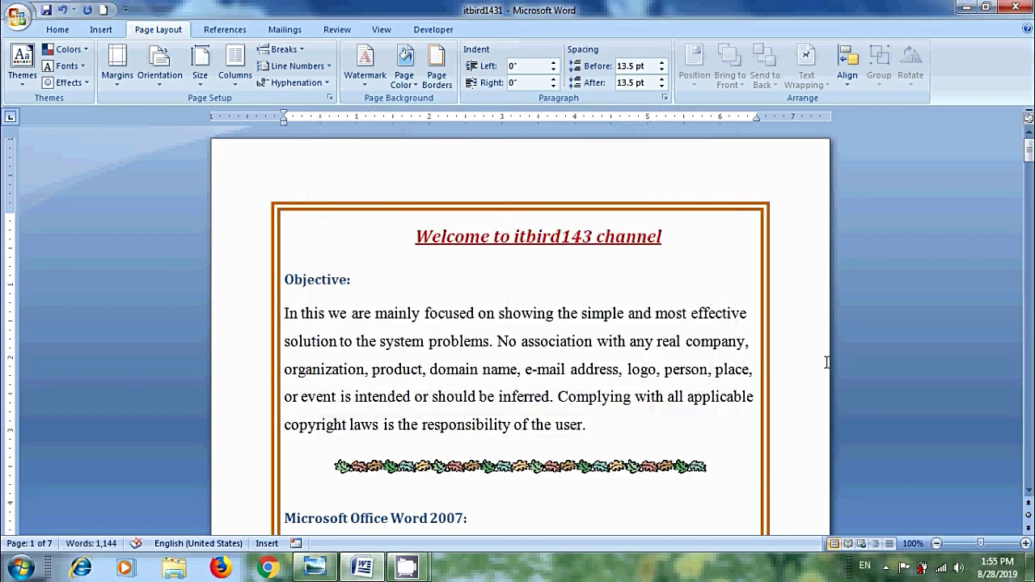
Give all pages except the first a Shadow orange double-line border.
scroll(827, 361, down, 3)
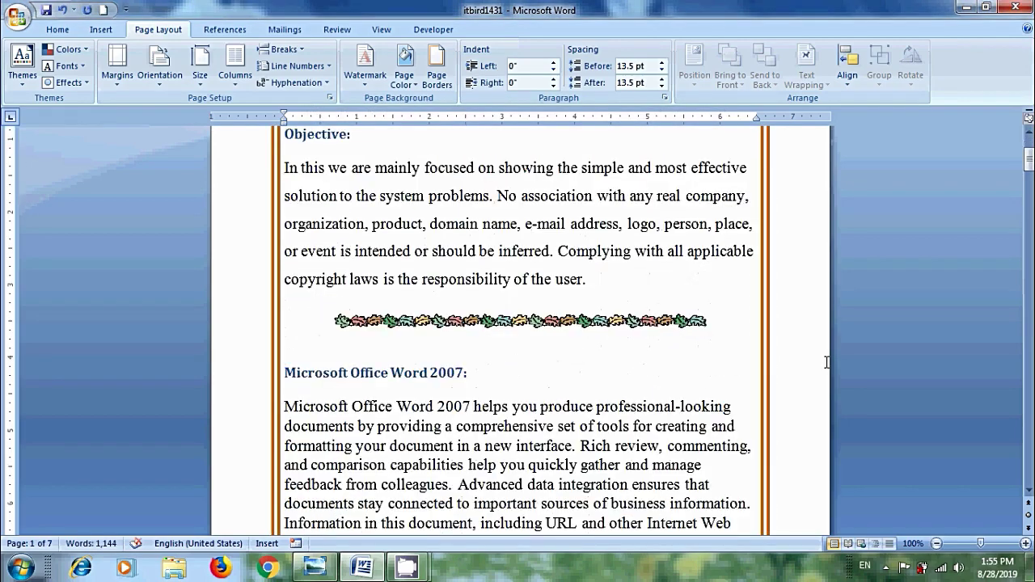
scroll(826, 361, down, 3)
scroll(826, 362, down, 3)
scroll(827, 361, down, 2)
drag(1028, 196, 1029, 150)
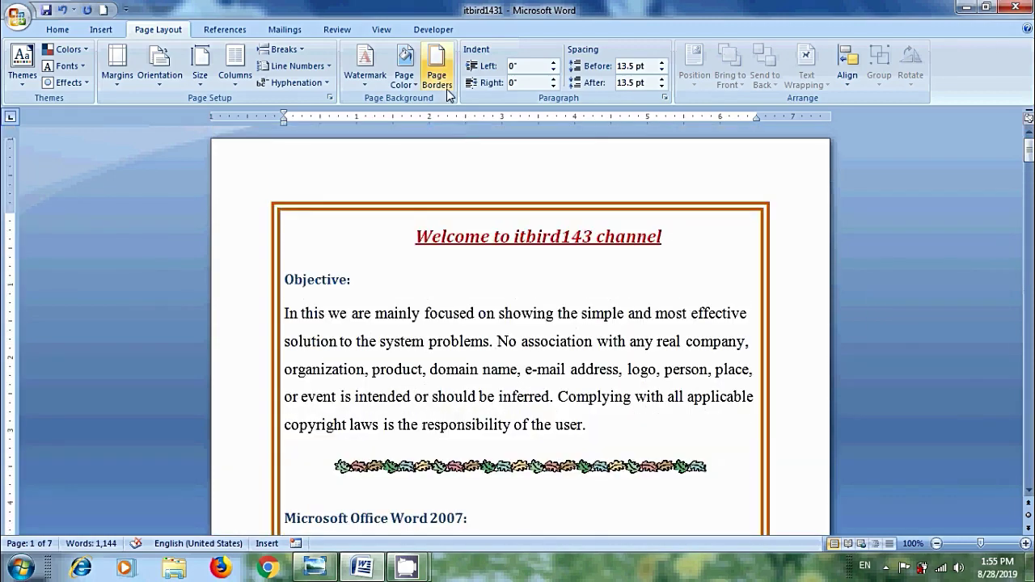
click(437, 69)
click(341, 259)
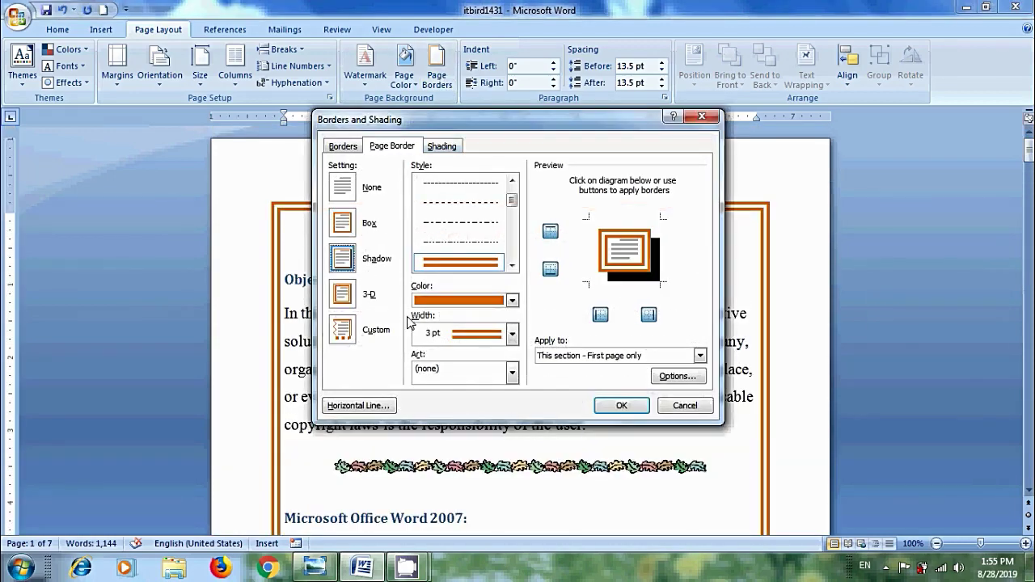
click(699, 355)
click(647, 402)
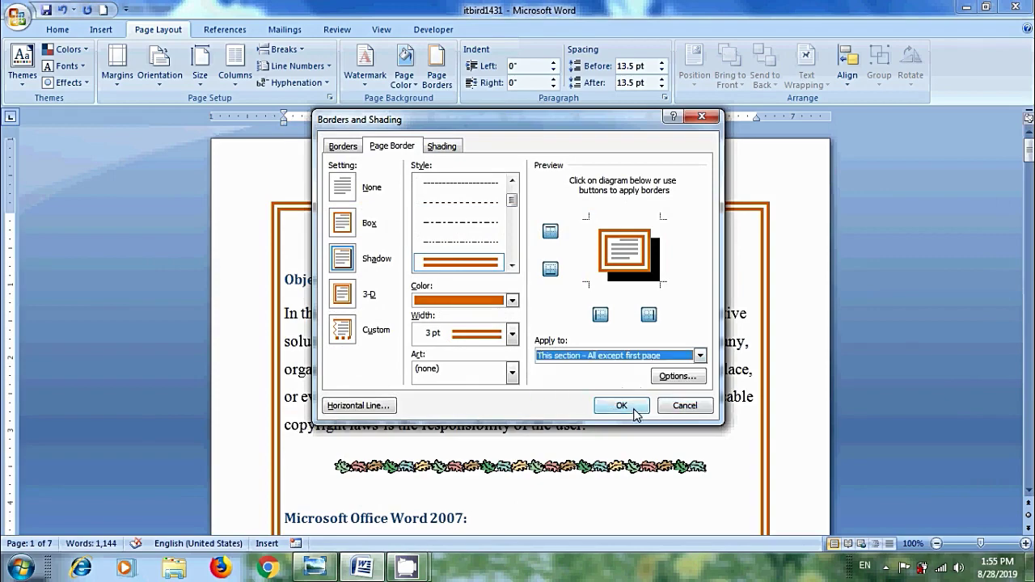
click(621, 405)
drag(1028, 150, 1028, 239)
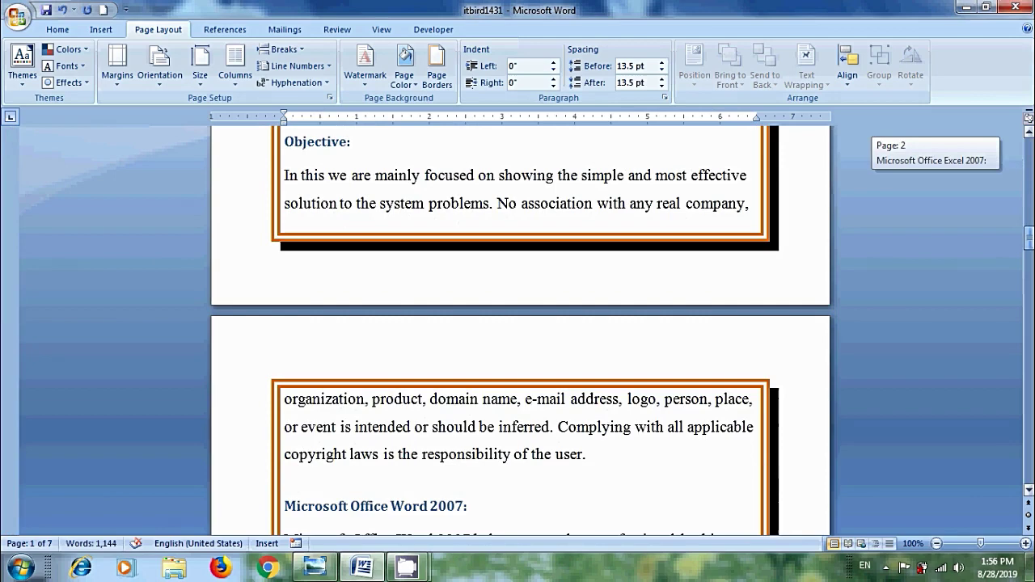